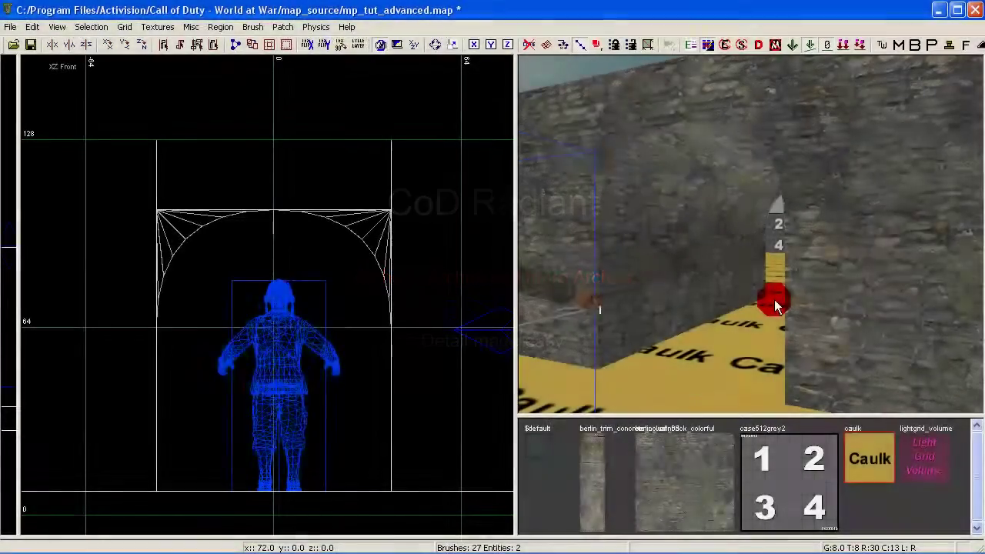
Step: Examine how the finished stone archway is built by selecting its trim, curved ceiling and corner patches, and clear the selection
{"action": "right_click_drag", "start_coordinate": [772, 298], "coordinate": [750, 270]}
{"action": "key", "text": "ctrl+shift+Tab"}
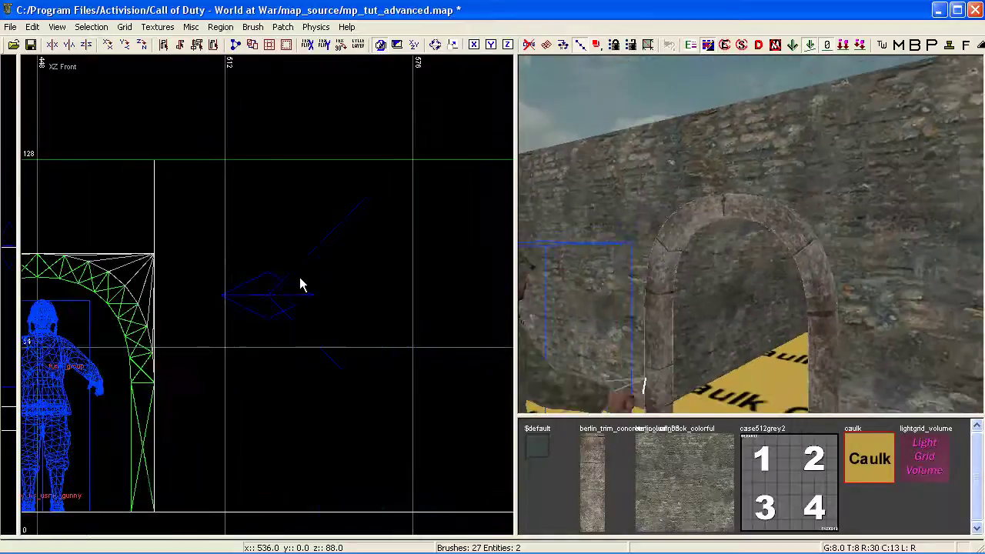
{"action": "right_click_drag", "start_coordinate": [271, 281], "coordinate": [506, 251]}
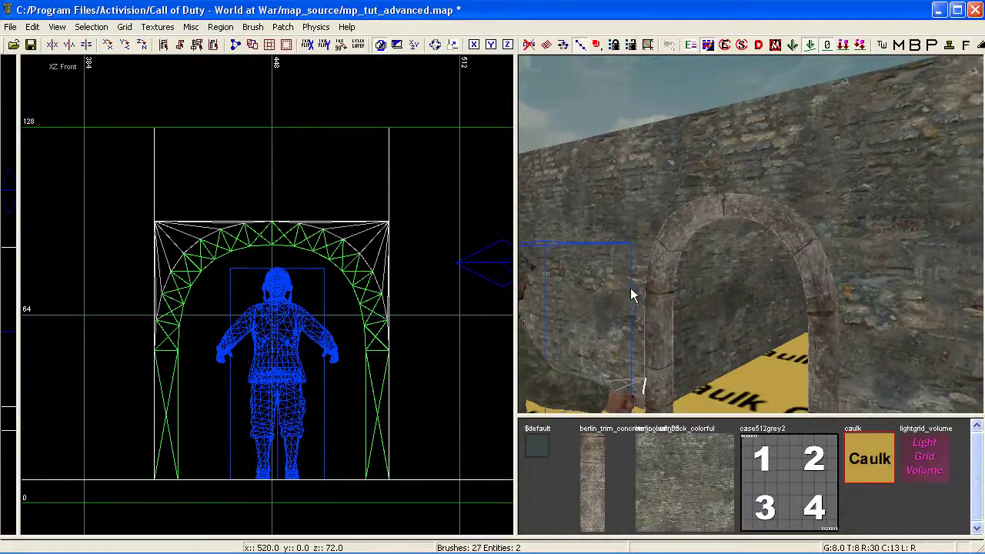
{"action": "left_click", "coordinate": [669, 253], "text": "shift"}
{"action": "left_click", "coordinate": [772, 240], "text": "shift"}
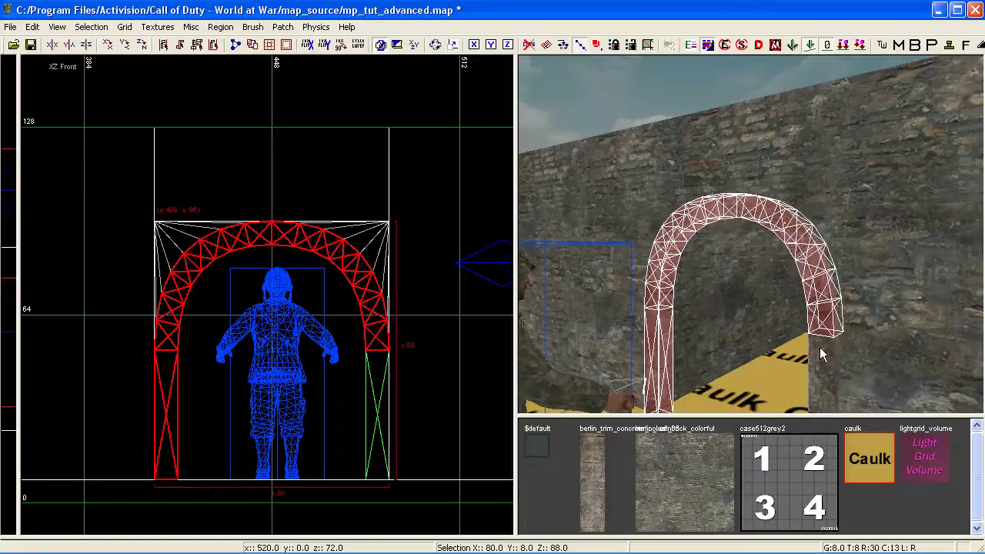
{"action": "left_click", "coordinate": [722, 231], "text": "shift"}
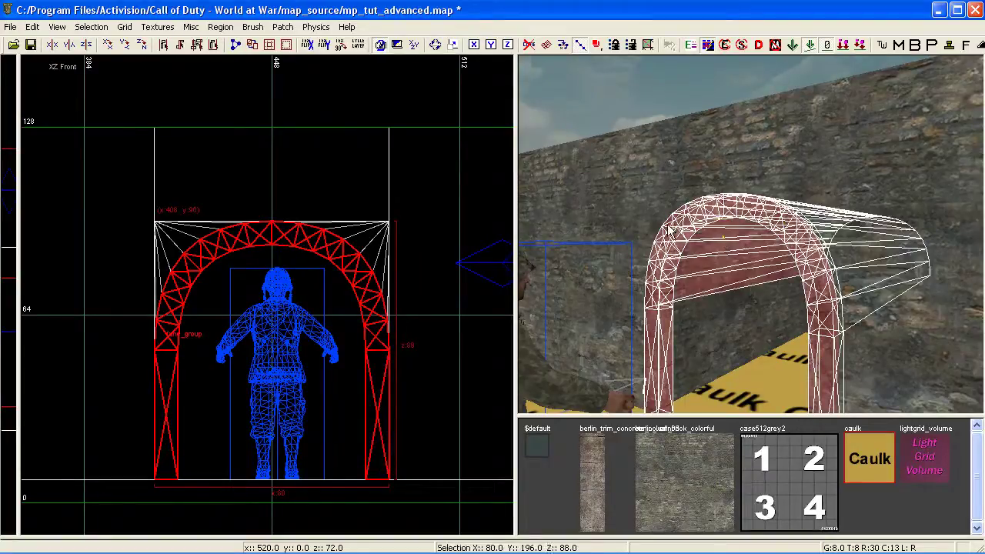
{"action": "left_click", "coordinate": [660, 212], "text": "shift"}
{"action": "left_click", "coordinate": [802, 207], "text": "shift"}
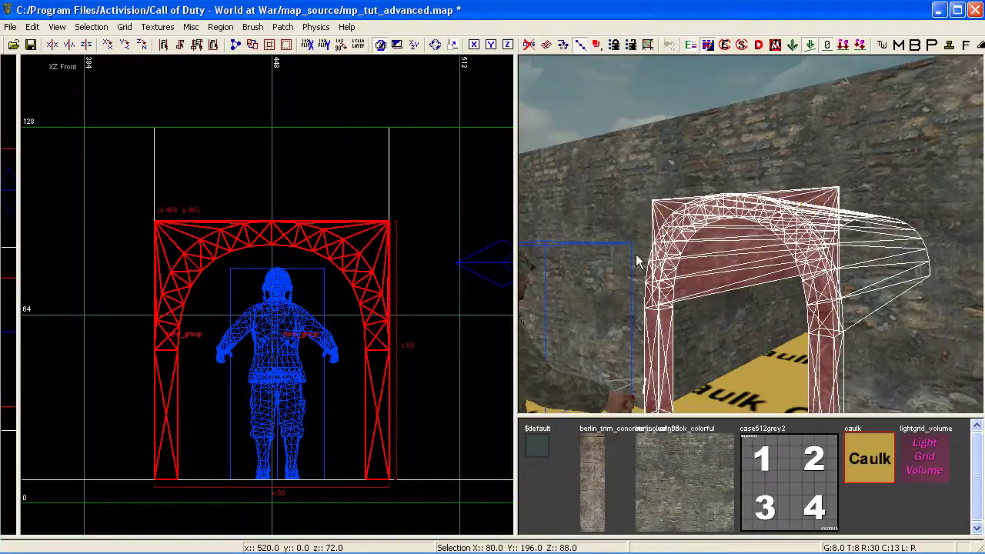
{"action": "right_click_drag", "start_coordinate": [714, 330], "coordinate": [800, 296]}
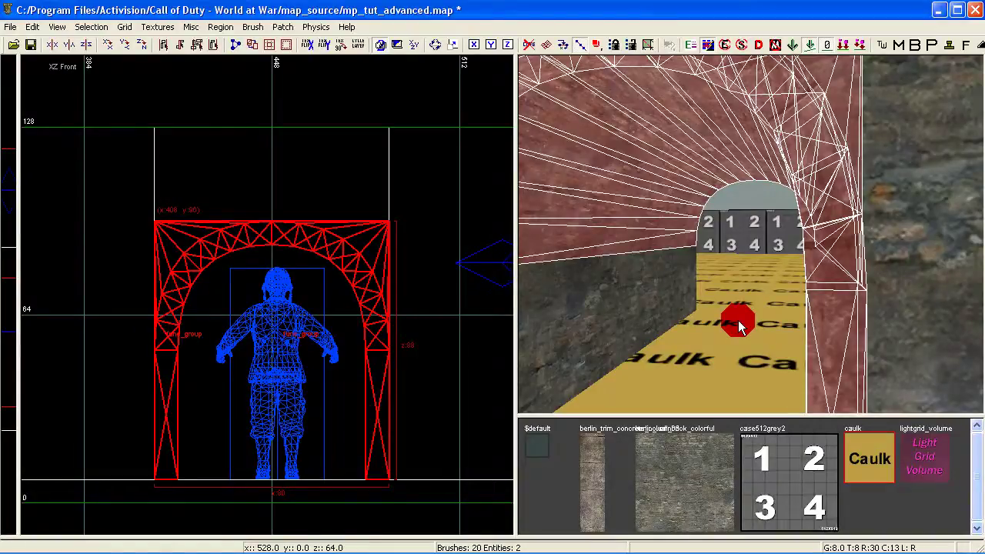
{"action": "key", "text": "Escape"}
{"action": "right_click_drag", "start_coordinate": [738, 320], "coordinate": [671, 296]}
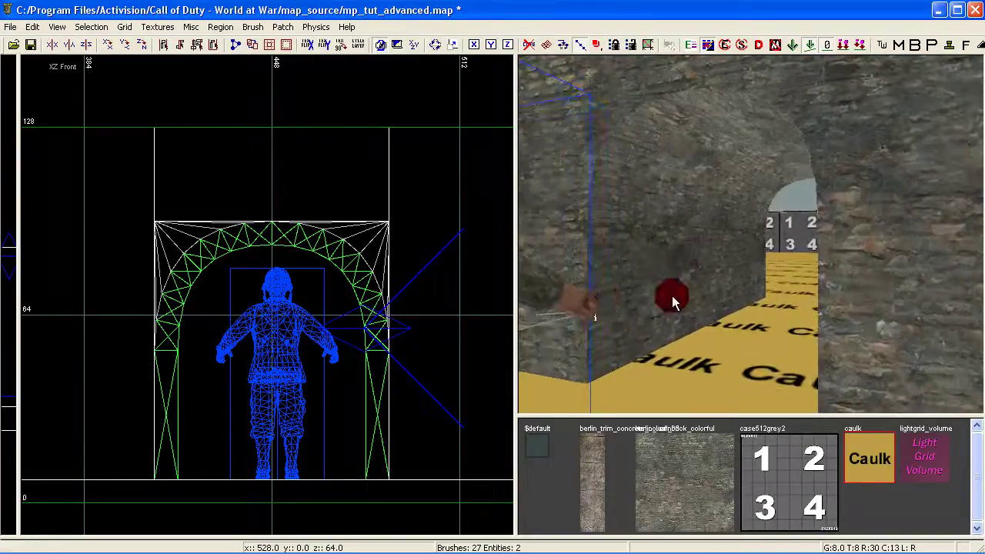
Step: Select the corner caps and curved ceiling patch of the untrimmed archway around the soldier model and delete them
{"action": "key", "text": "ctrl+Tab"}
{"action": "key", "text": "ctrl+Tab"}
{"action": "scroll", "coordinate": [292, 301], "scroll_direction": "down", "scroll_amount": 3}
{"action": "right_click_drag", "start_coordinate": [292, 301], "coordinate": [392, 400]}
{"action": "key", "text": "ctrl+Tab"}
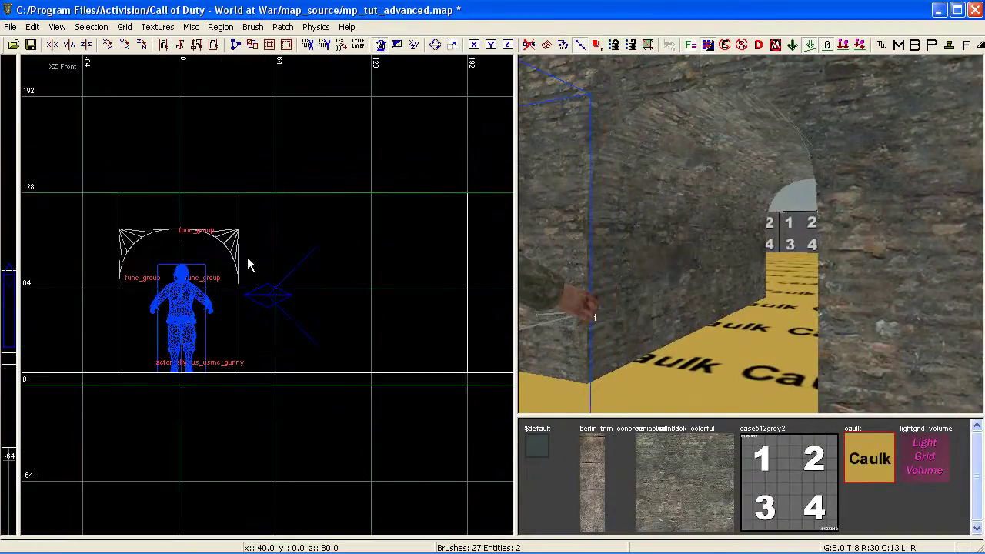
{"action": "scroll", "coordinate": [247, 264], "scroll_direction": "up", "scroll_amount": 2}
{"action": "right_click_drag", "start_coordinate": [664, 258], "coordinate": [692, 249]}
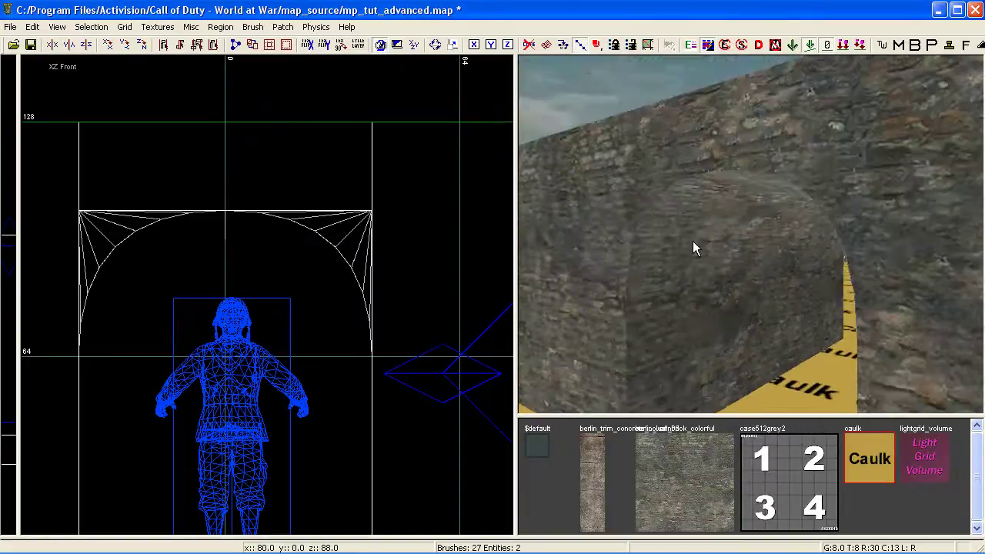
{"action": "left_click", "coordinate": [660, 181], "text": "shift"}
{"action": "left_click", "coordinate": [781, 174], "text": "shift"}
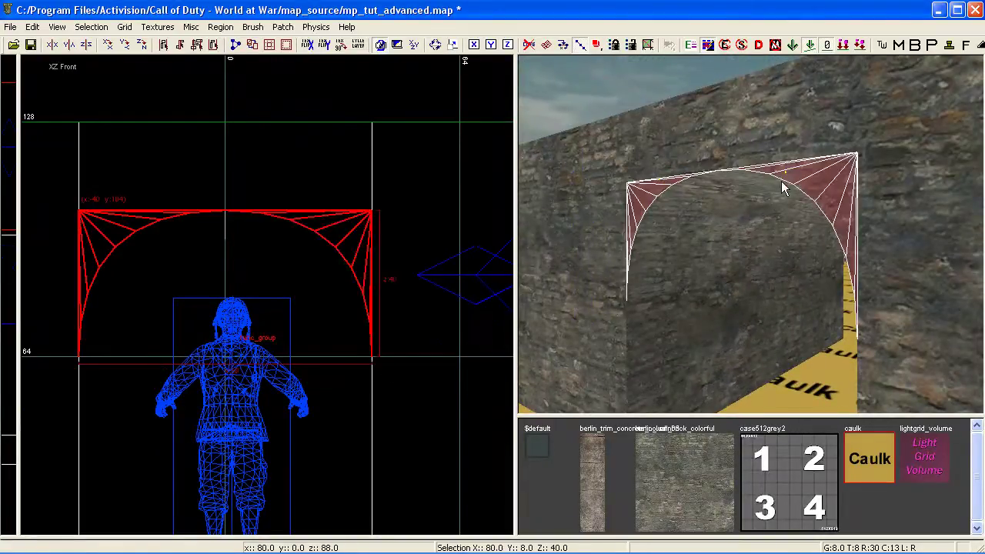
{"action": "mouse_move", "coordinate": [709, 281]}
{"action": "right_mouse_down"}
{"action": "mouse_move", "coordinate": [736, 230]}
{"action": "mouse_move", "coordinate": [739, 270]}
{"action": "mouse_move", "coordinate": [800, 273]}
{"action": "mouse_move", "coordinate": [744, 270]}
{"action": "right_mouse_up"}
{"action": "left_click", "coordinate": [869, 185], "text": "shift"}
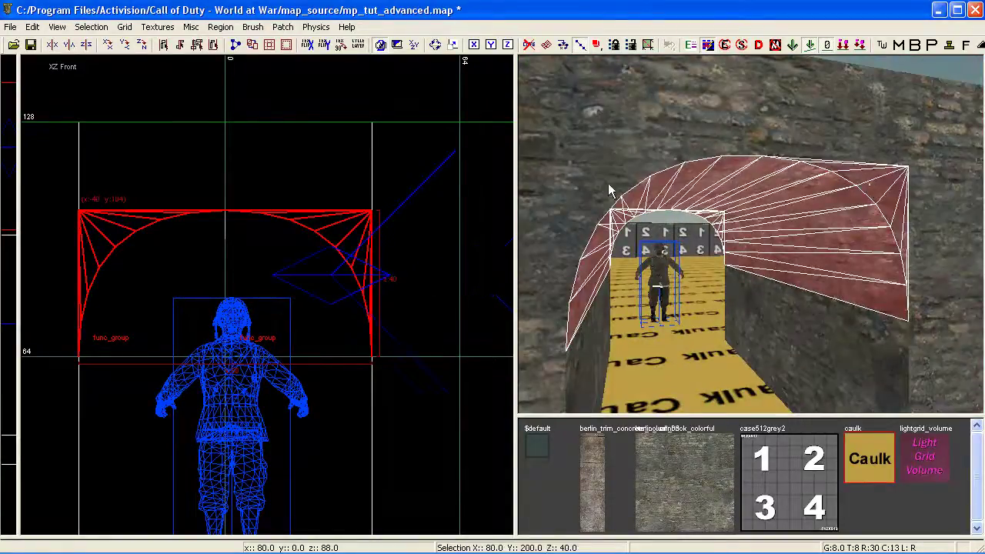
{"action": "left_click", "coordinate": [606, 186], "text": "shift"}
{"action": "right_click_drag", "start_coordinate": [650, 260], "coordinate": [697, 233]}
{"action": "key", "text": "BackSpace"}
Step: Inspect the three wall brushes framing the rectangular passage by selecting them, and clear the selection
{"action": "left_click", "coordinate": [680, 212], "text": "shift"}
{"action": "left_click", "coordinate": [741, 157], "text": "shift"}
{"action": "left_click", "coordinate": [846, 210], "text": "shift"}
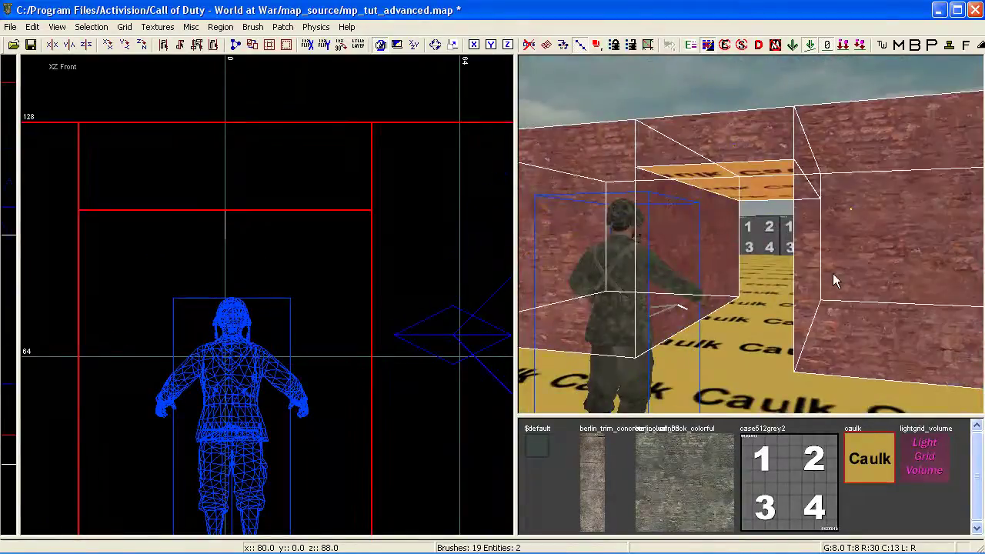
{"action": "key", "text": "Escape"}
Step: Draw a caulk brush 80 units wide and 8 units high spanning the passage directly beneath its ceiling
{"action": "left_click", "coordinate": [857, 457]}
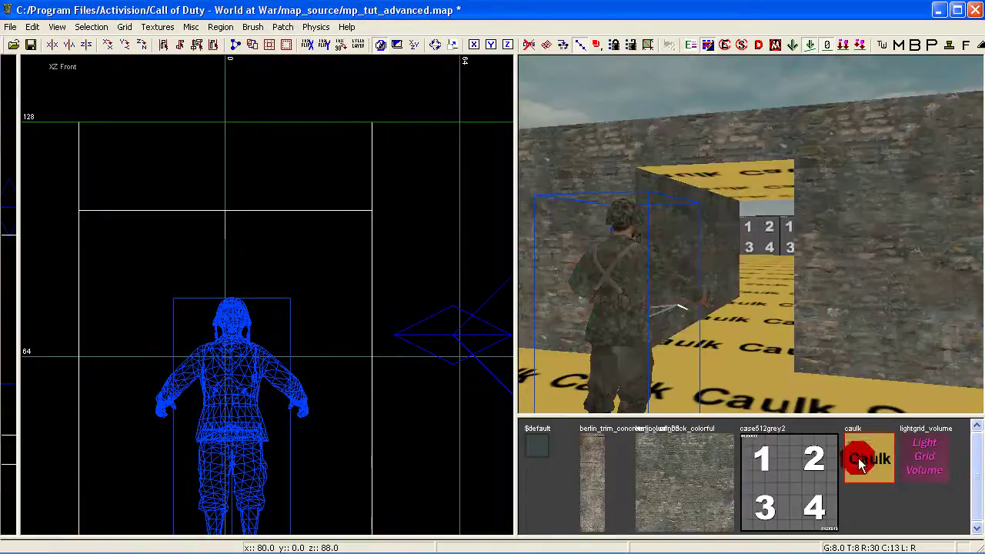
{"action": "right_click_drag", "start_coordinate": [207, 274], "coordinate": [215, 268]}
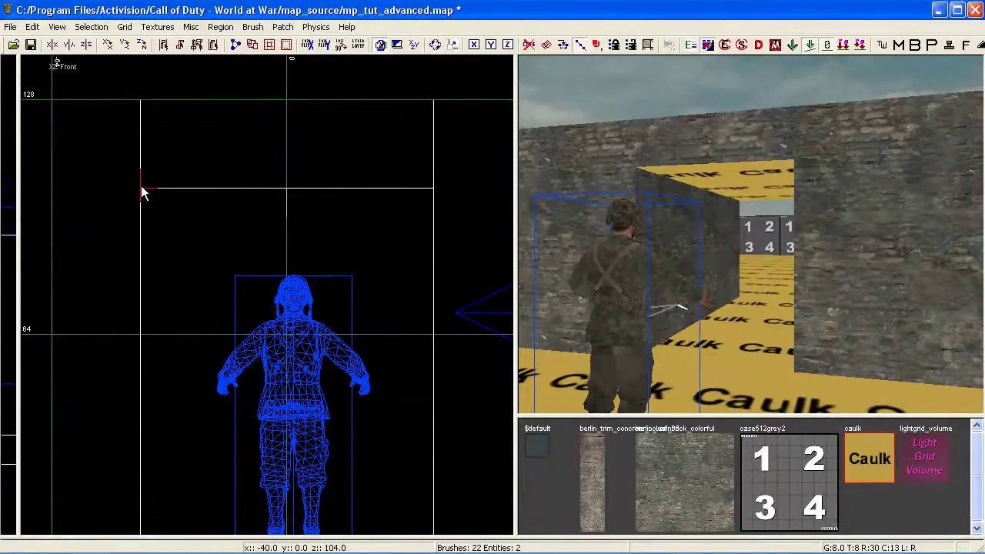
{"action": "left_click_drag", "start_coordinate": [141, 185], "coordinate": [440, 212]}
{"action": "mouse_move", "coordinate": [317, 201]}
{"action": "left_mouse_down"}
{"action": "mouse_move", "coordinate": [320, 222]}
{"action": "mouse_move", "coordinate": [320, 208]}
{"action": "left_mouse_up"}
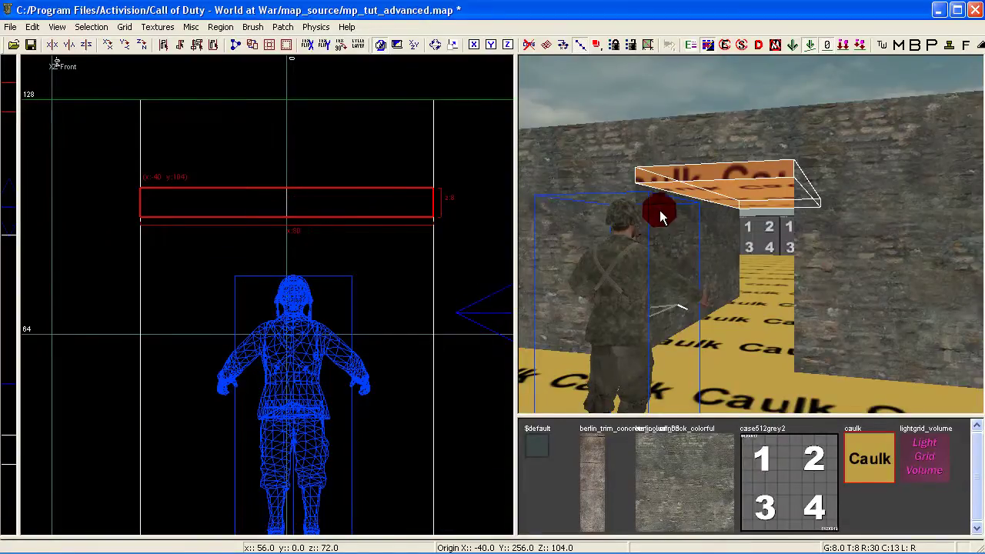
{"action": "mouse_move", "coordinate": [654, 262]}
{"action": "right_mouse_down"}
{"action": "mouse_move", "coordinate": [654, 223]}
{"action": "mouse_move", "coordinate": [667, 202]}
{"action": "mouse_move", "coordinate": [646, 196]}
{"action": "mouse_move", "coordinate": [654, 253]}
{"action": "mouse_move", "coordinate": [640, 266]}
{"action": "mouse_move", "coordinate": [662, 238]}
{"action": "mouse_move", "coordinate": [663, 250]}
{"action": "right_mouse_up"}
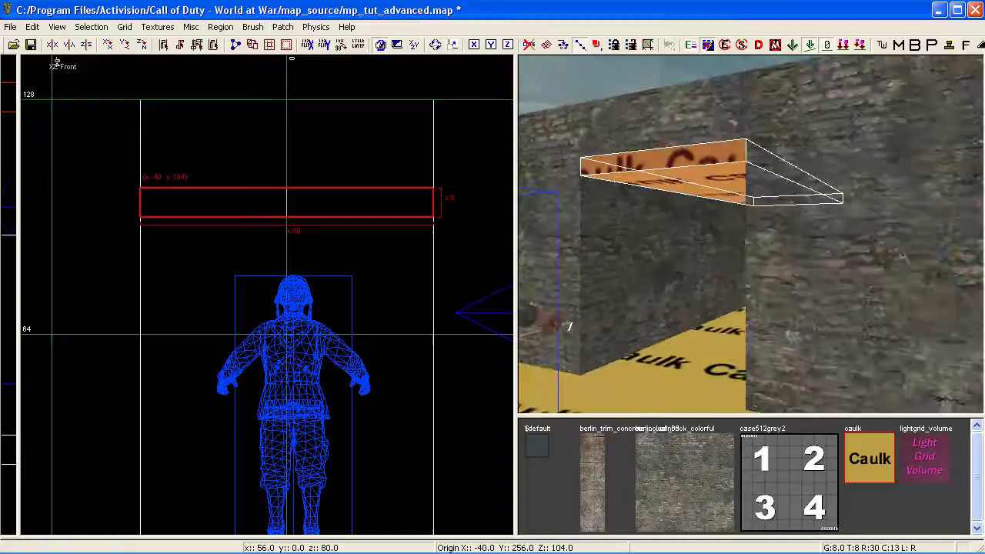
Step: Turn the caulk brush into a simple curve patch of width 5 and height 3, and invert it to face the passage
{"action": "key", "text": "ctrl+Tab"}
{"action": "key", "text": "ctrl+Tab"}
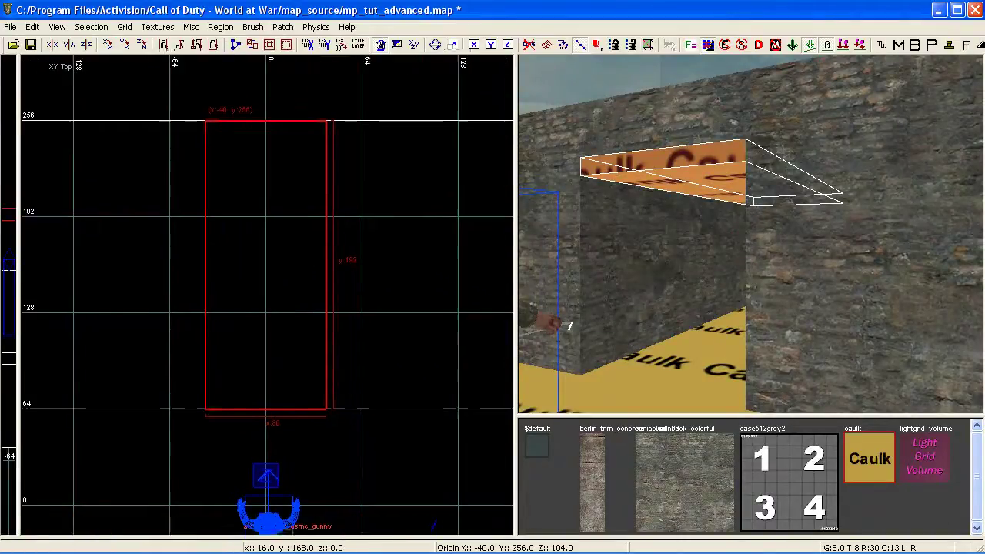
{"action": "left_click", "coordinate": [282, 27]}
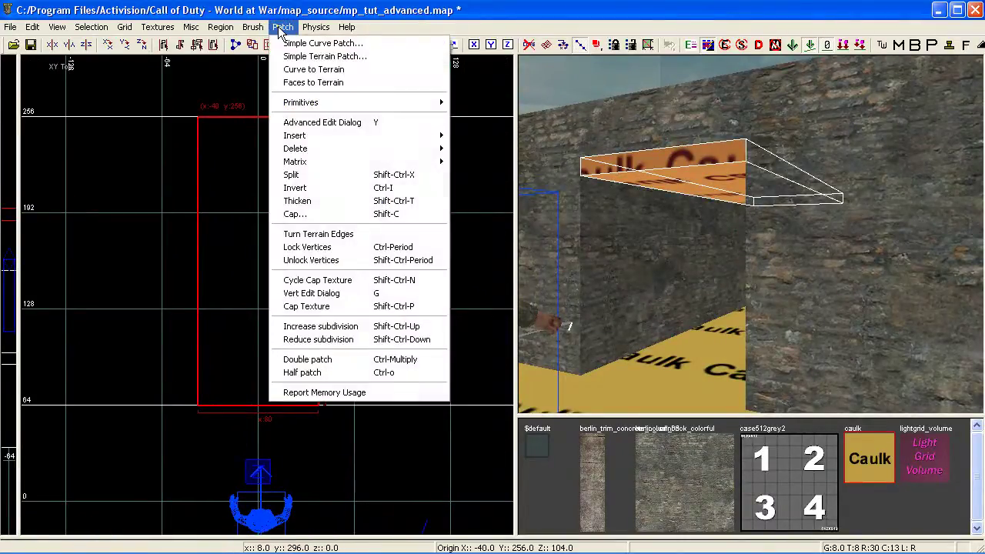
{"action": "left_click", "coordinate": [416, 43]}
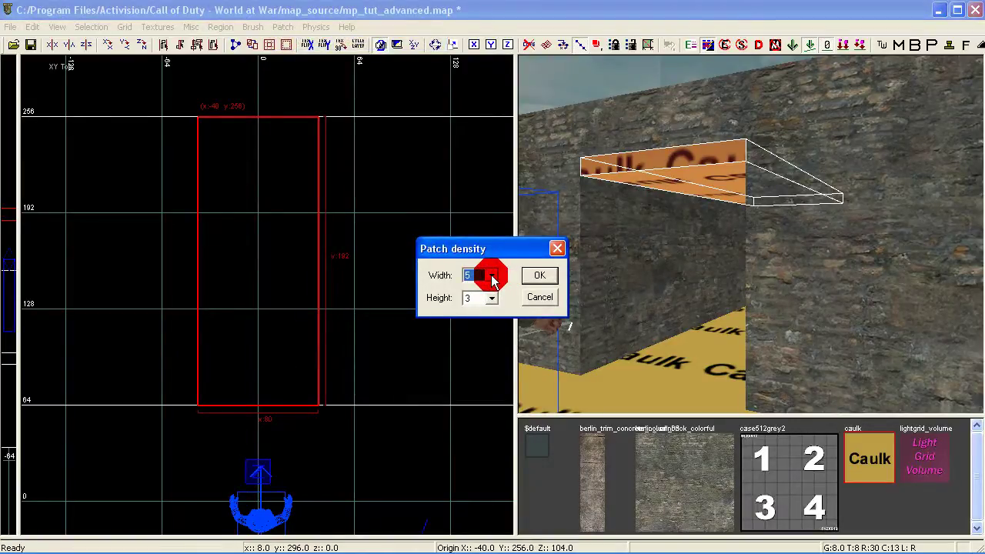
{"action": "left_click", "coordinate": [543, 282]}
{"action": "mouse_move", "coordinate": [673, 324]}
{"action": "right_mouse_down"}
{"action": "mouse_move", "coordinate": [663, 258]}
{"action": "mouse_move", "coordinate": [690, 321]}
{"action": "right_mouse_up"}
{"action": "key", "text": "ctrl+i"}
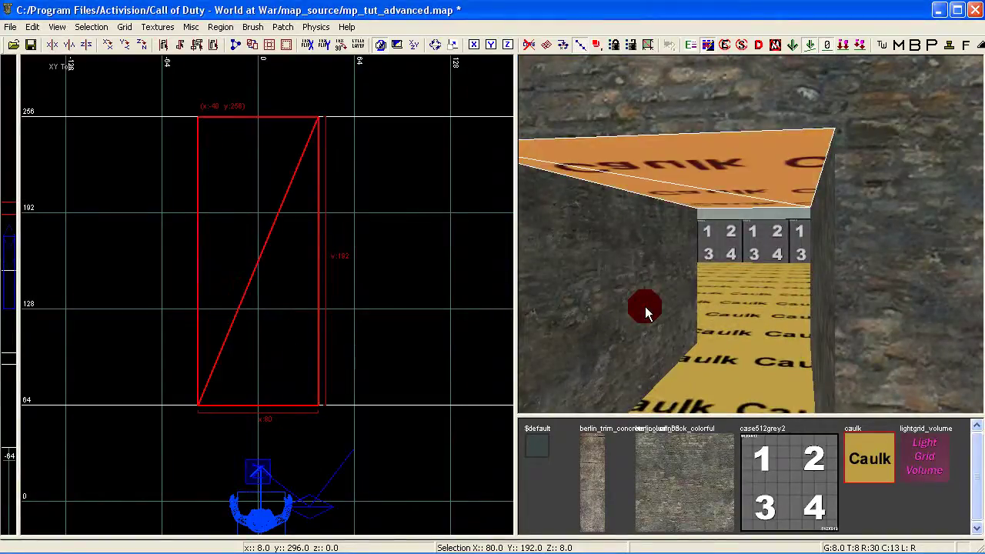
Step: Set the grid to 4 and move the curve patch's two outer edge vertices down 40 units along the passage walls
{"action": "key", "text": "ctrl+Tab"}
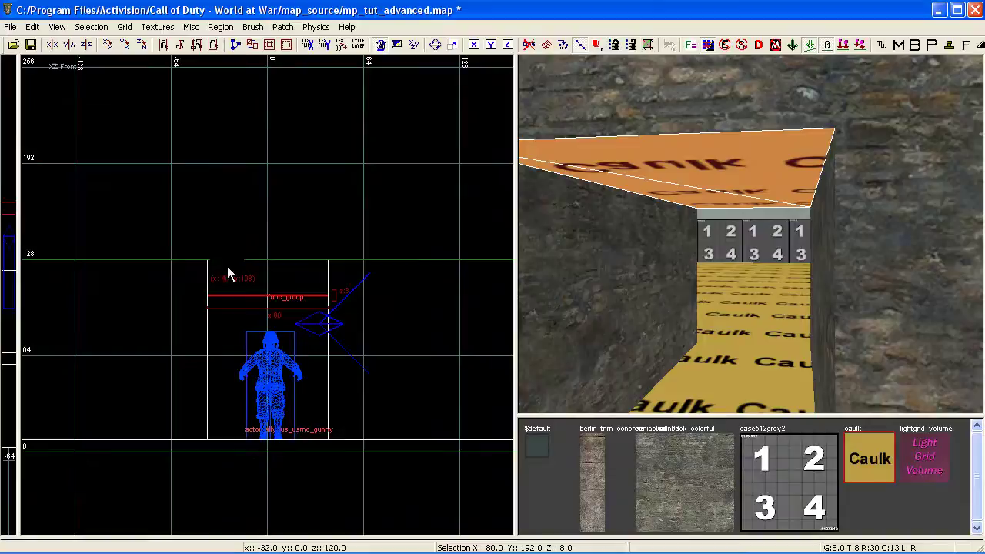
{"action": "scroll", "coordinate": [228, 268], "scroll_direction": "up", "scroll_amount": 2}
{"action": "right_click_drag", "start_coordinate": [228, 268], "coordinate": [227, 261]}
{"action": "key", "text": "v"}
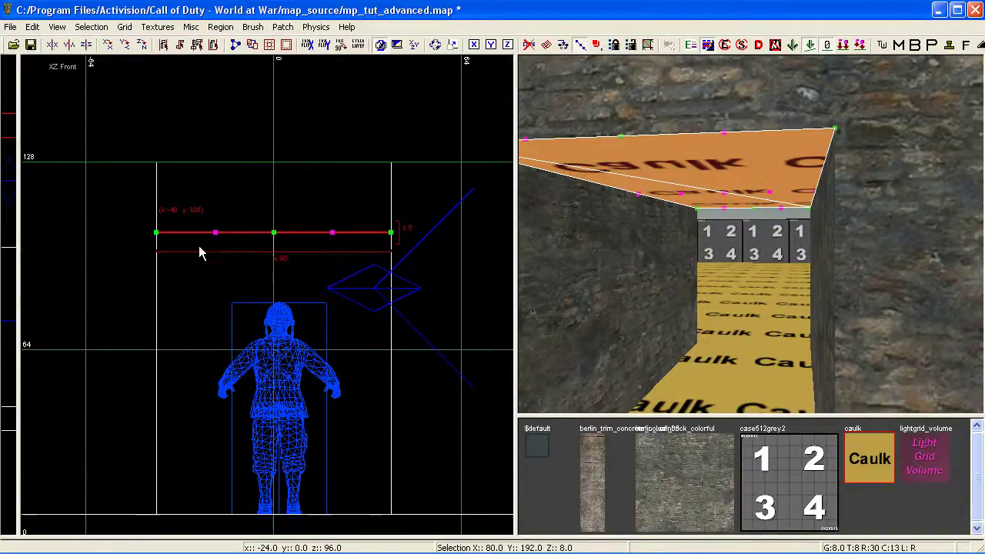
{"action": "left_click", "coordinate": [124, 27]}
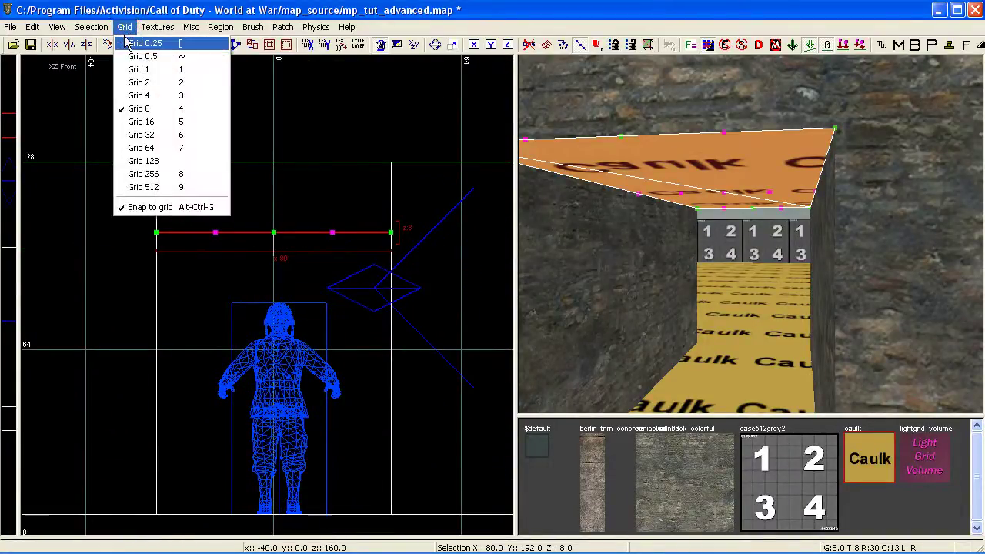
{"action": "left_click", "coordinate": [151, 93]}
{"action": "right_click_drag", "start_coordinate": [211, 168], "coordinate": [169, 86]}
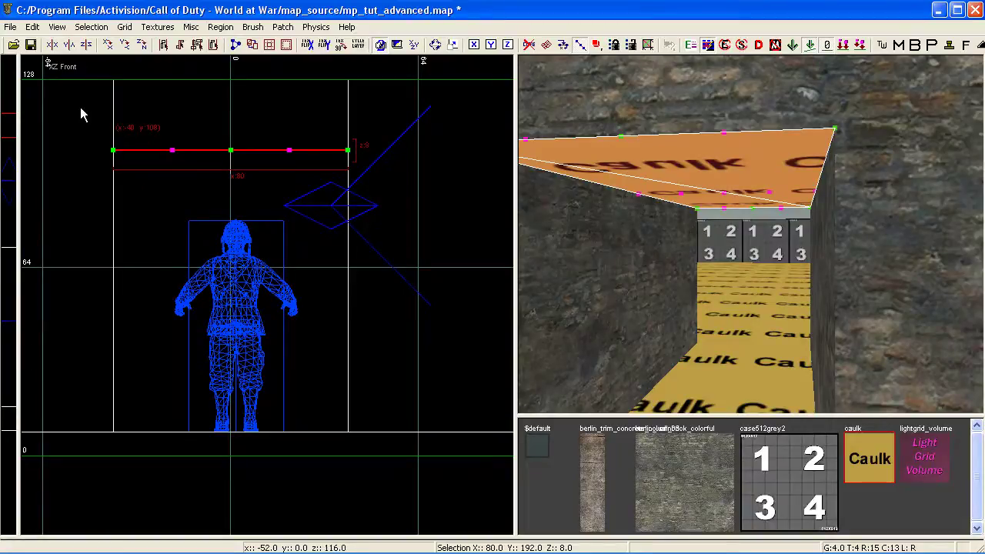
{"action": "left_click_drag", "start_coordinate": [94, 129], "coordinate": [137, 185]}
{"action": "left_click_drag", "start_coordinate": [330, 127], "coordinate": [348, 269]}
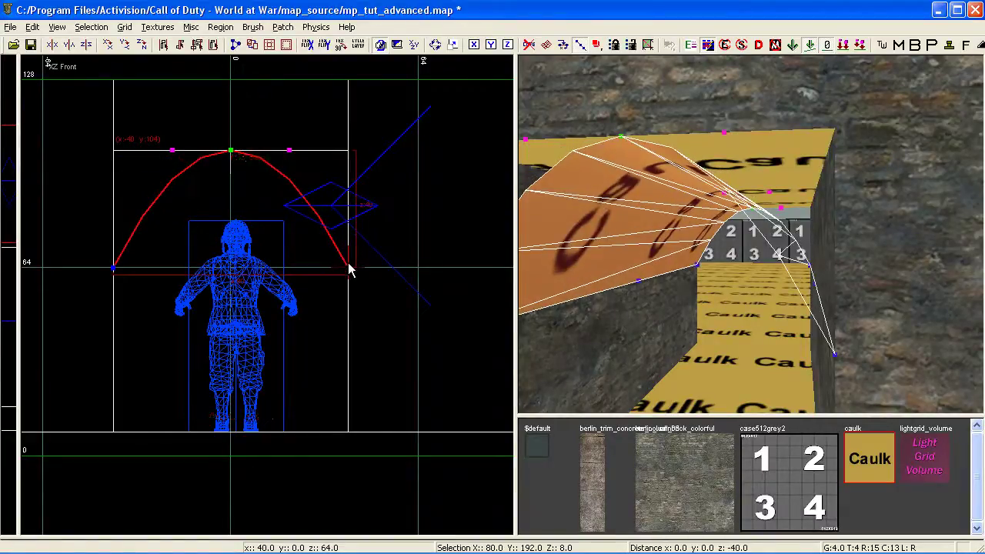
Step: Move the patch's two intermediate control points 20 units outward to the passage's upper corners to round the arch, and leave vertex editing
{"action": "right_click_drag", "start_coordinate": [589, 225], "coordinate": [581, 226]}
{"action": "mouse_move", "coordinate": [159, 139]}
{"action": "left_mouse_down"}
{"action": "mouse_move", "coordinate": [197, 176]}
{"action": "mouse_move", "coordinate": [123, 150]}
{"action": "left_mouse_up"}
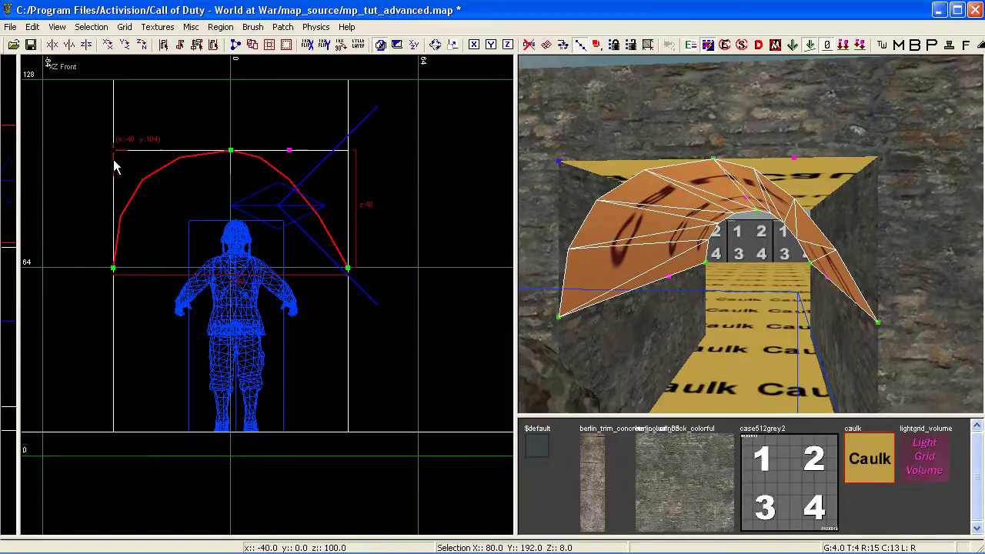
{"action": "left_click", "coordinate": [291, 153]}
{"action": "left_click_drag", "start_coordinate": [293, 151], "coordinate": [352, 150]}
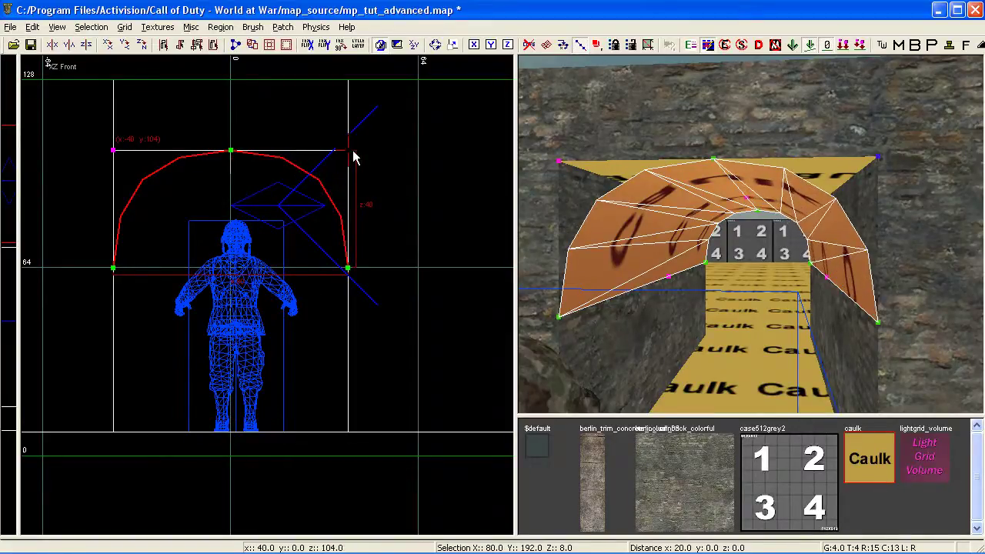
{"action": "right_click_drag", "start_coordinate": [695, 308], "coordinate": [712, 335]}
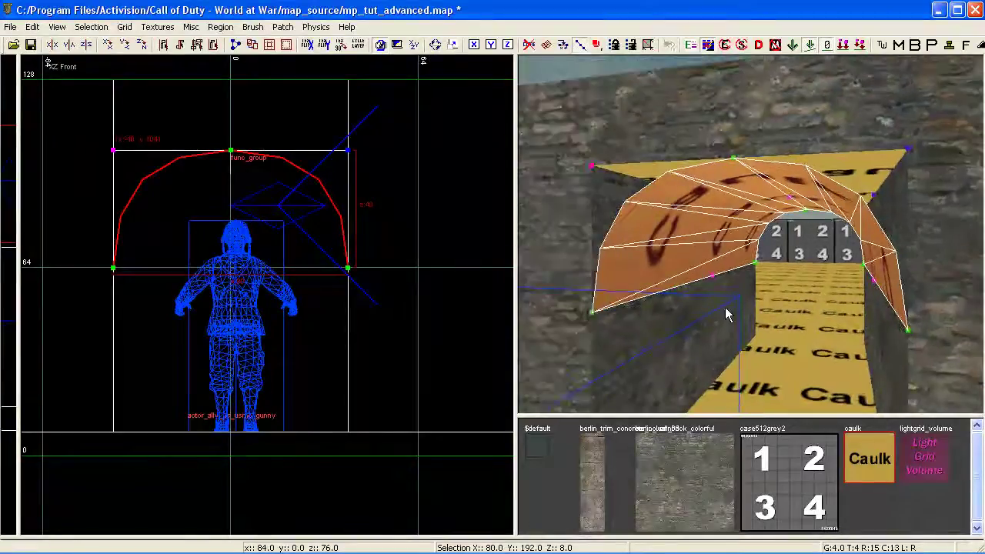
{"action": "key", "text": "v"}
{"action": "right_click_drag", "start_coordinate": [726, 288], "coordinate": [735, 261]}
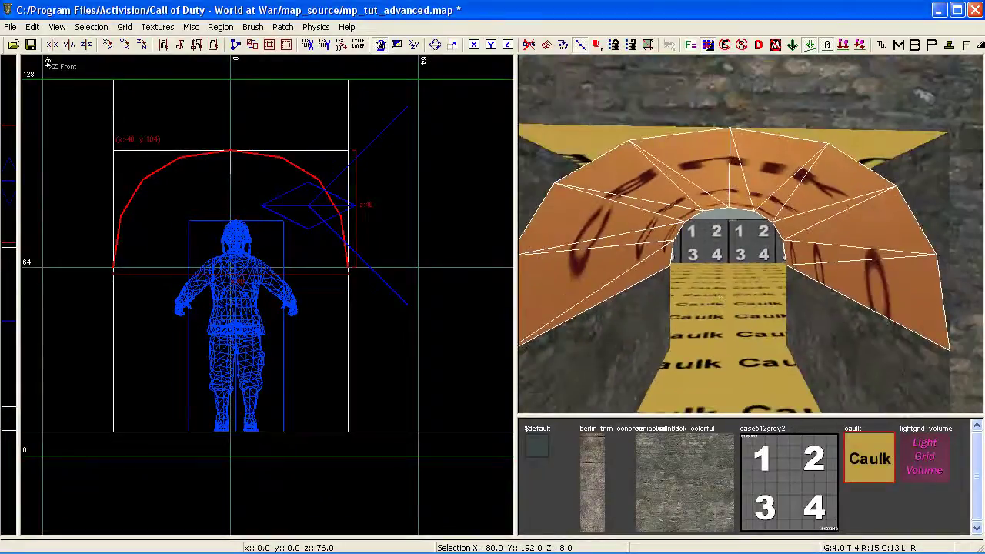
Step: Increase the subdivision of the arch patch to smooth its curve
{"action": "scroll", "coordinate": [157, 237], "scroll_direction": "up", "scroll_amount": 4}
{"action": "scroll", "coordinate": [157, 237], "scroll_direction": "down", "scroll_amount": 4}
{"action": "scroll", "coordinate": [157, 237], "scroll_direction": "up", "scroll_amount": 1}
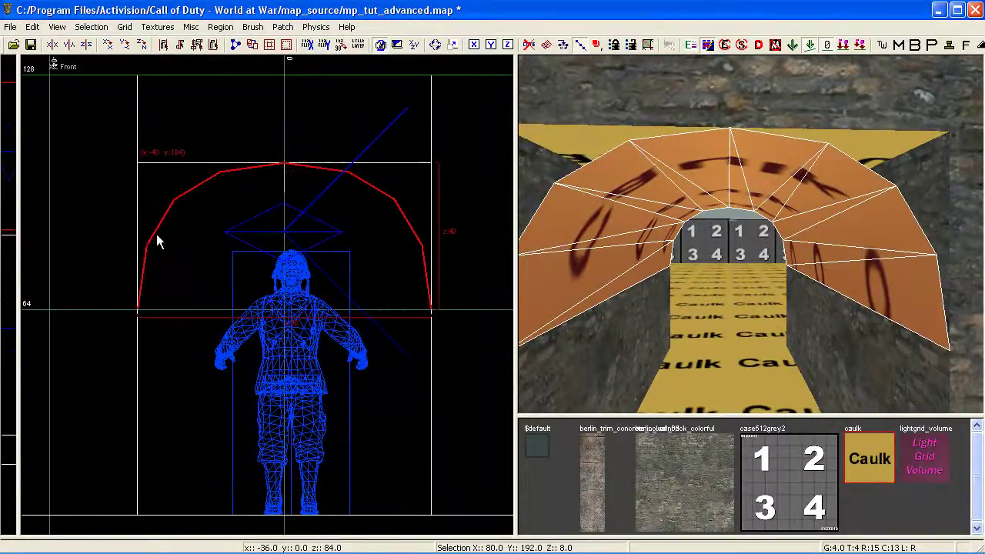
{"action": "mouse_move", "coordinate": [587, 260]}
{"action": "right_mouse_down"}
{"action": "mouse_move", "coordinate": [575, 290]}
{"action": "mouse_move", "coordinate": [587, 269]}
{"action": "right_mouse_up"}
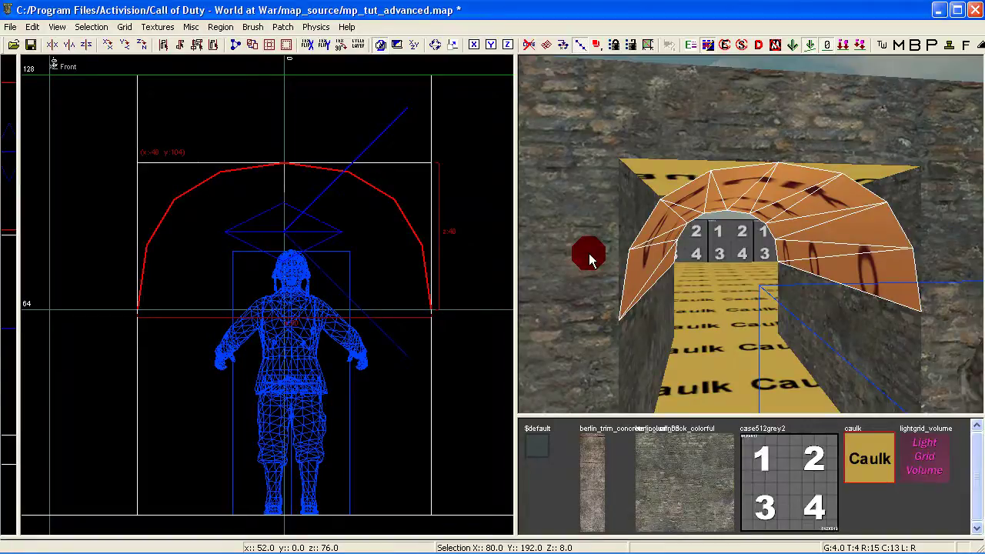
{"action": "key", "text": "shift+bracketright"}
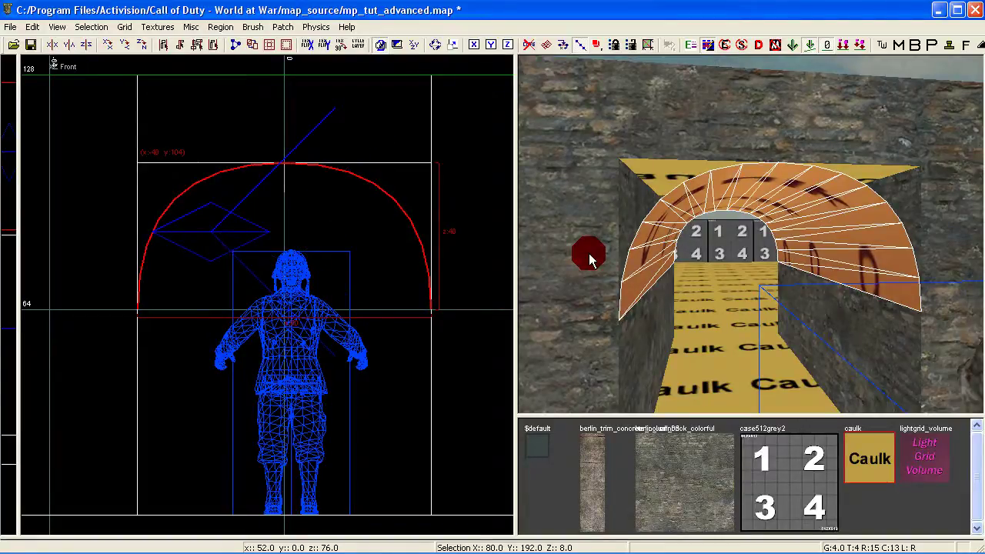
Step: Reduce the arch patch's subdivision to compare the coarser curve, and raise it again to the smooth level
{"action": "key", "text": "ctrl+shift+minus"}
{"action": "key", "text": "ctrl+shift+minus"}
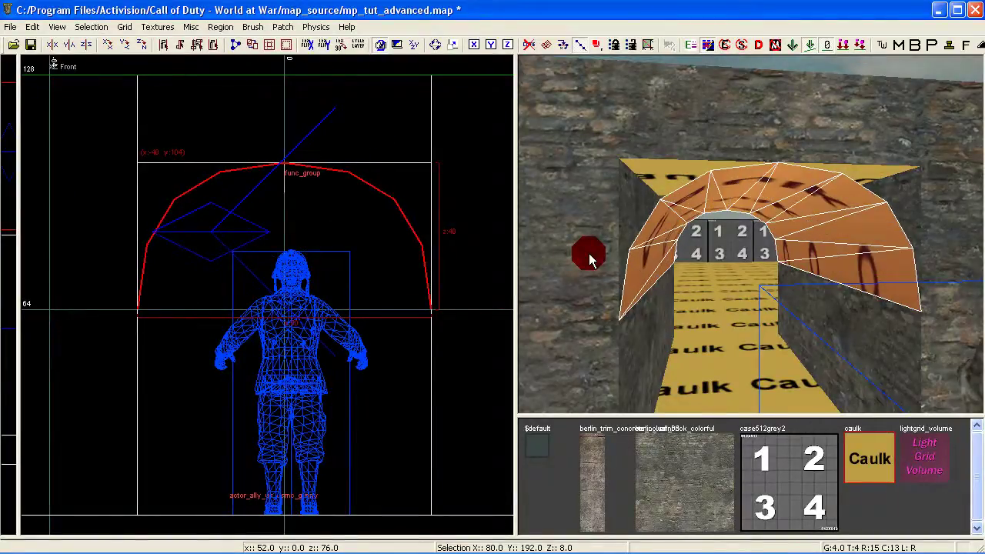
{"action": "key", "text": "ctrl+shift+equal"}
{"action": "key", "text": "ctrl+shift+equal"}
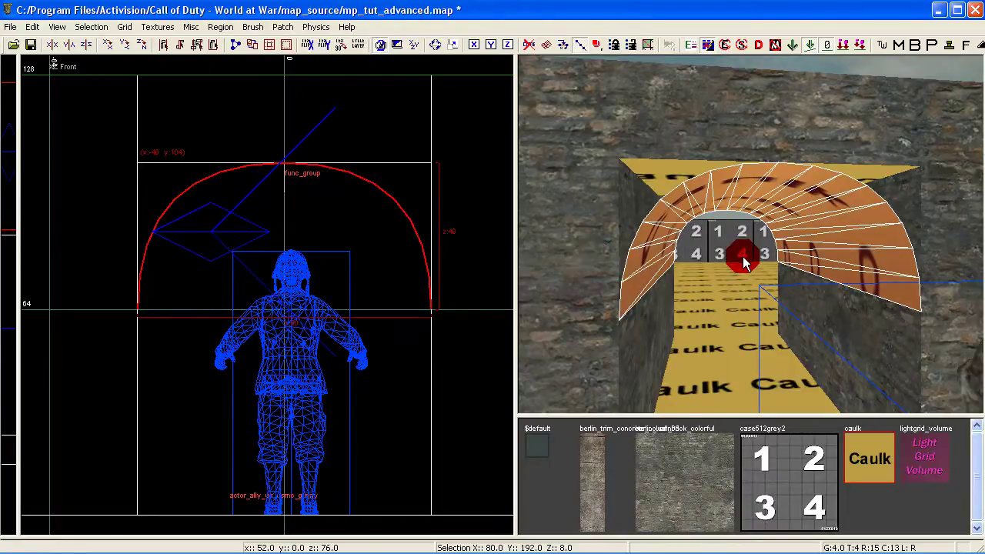
{"action": "mouse_move", "coordinate": [757, 263]}
{"action": "right_mouse_down"}
{"action": "mouse_move", "coordinate": [777, 239]}
{"action": "mouse_move", "coordinate": [739, 238]}
{"action": "mouse_move", "coordinate": [750, 269]}
{"action": "mouse_move", "coordinate": [720, 258]}
{"action": "mouse_move", "coordinate": [750, 239]}
{"action": "mouse_move", "coordinate": [754, 250]}
{"action": "right_mouse_up"}
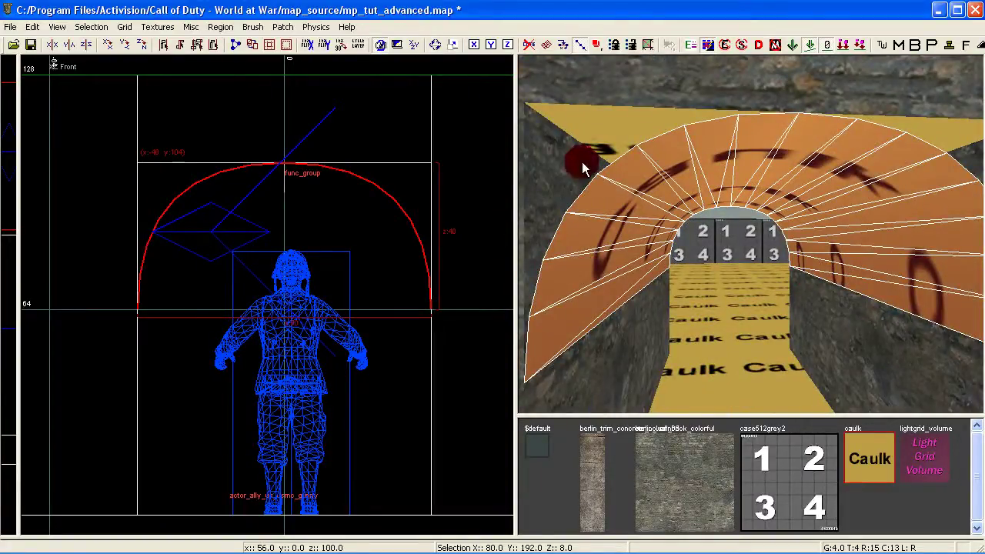
Step: Cap both ends of the arch patch with the Inverted Bevel cap type
{"action": "right_click_drag", "start_coordinate": [574, 140], "coordinate": [708, 284]}
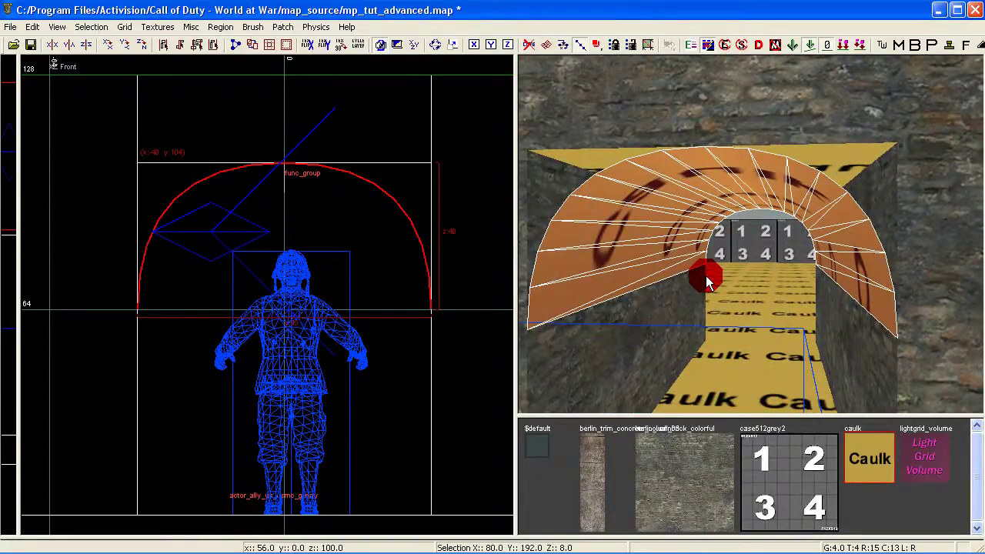
{"action": "key", "text": "shift+c"}
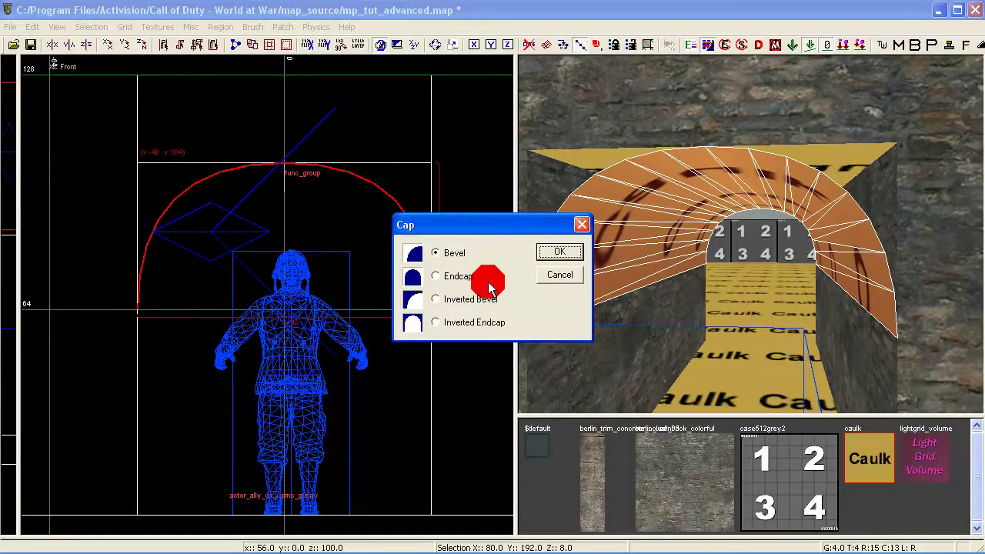
{"action": "left_click", "coordinate": [460, 325]}
{"action": "left_click", "coordinate": [466, 338]}
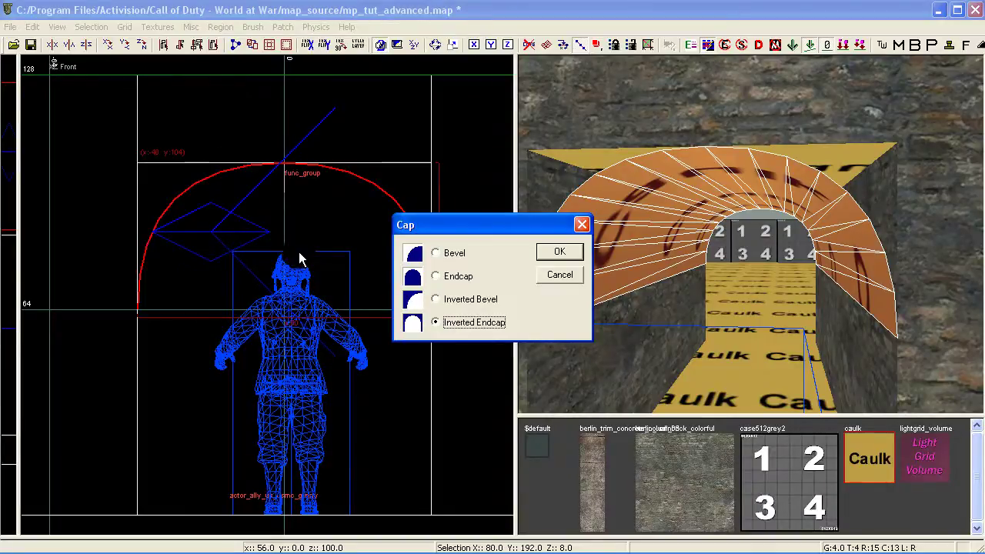
{"action": "left_click", "coordinate": [416, 336]}
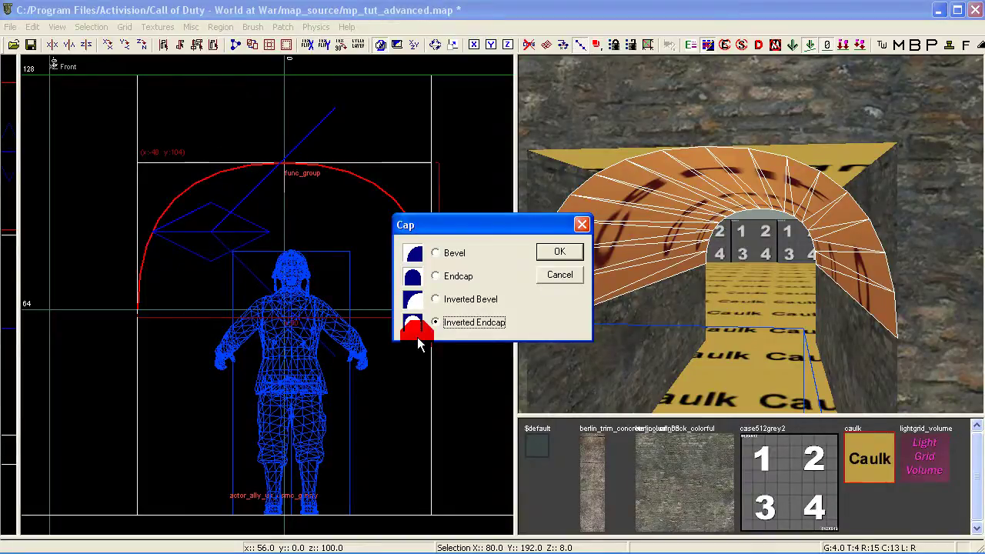
{"action": "left_click", "coordinate": [459, 303]}
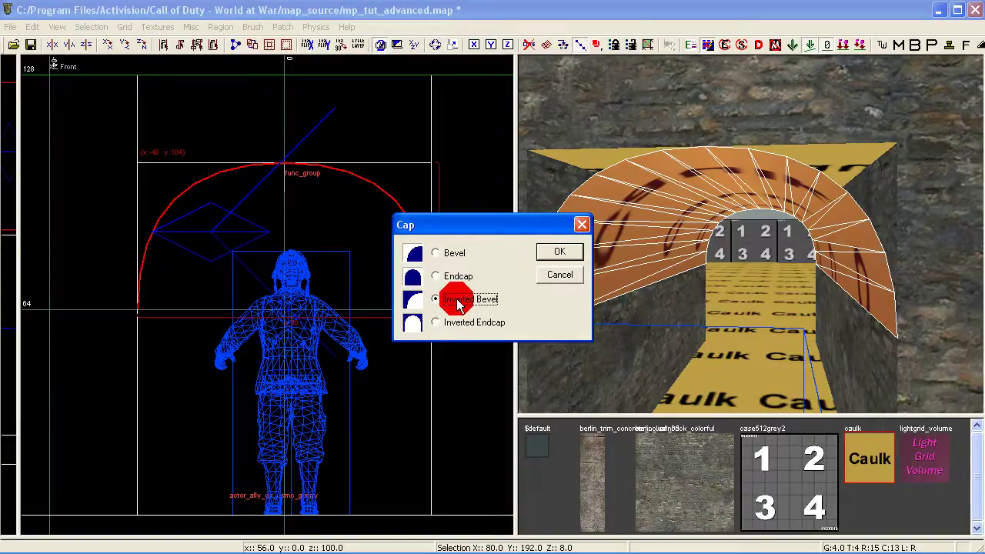
{"action": "left_click", "coordinate": [533, 254]}
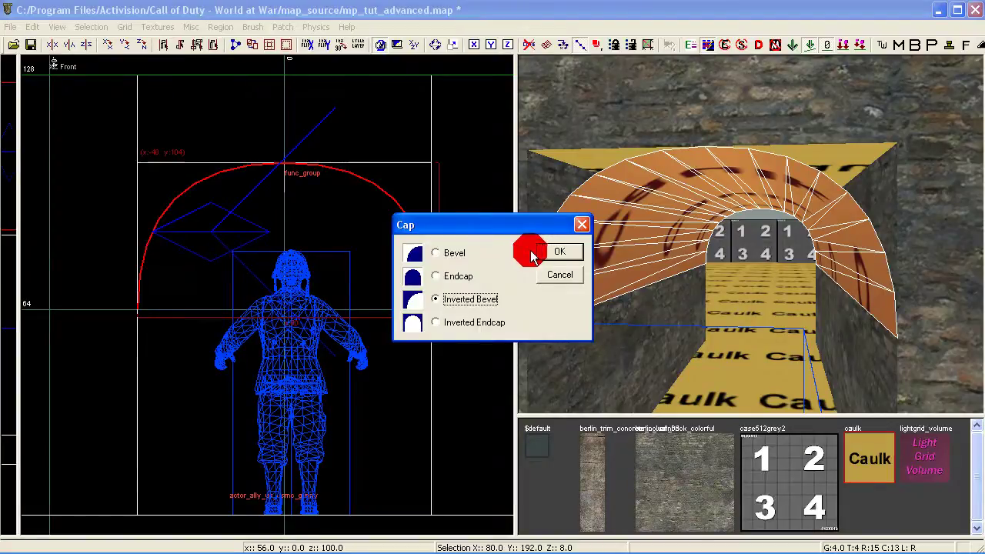
{"action": "left_click", "coordinate": [549, 254]}
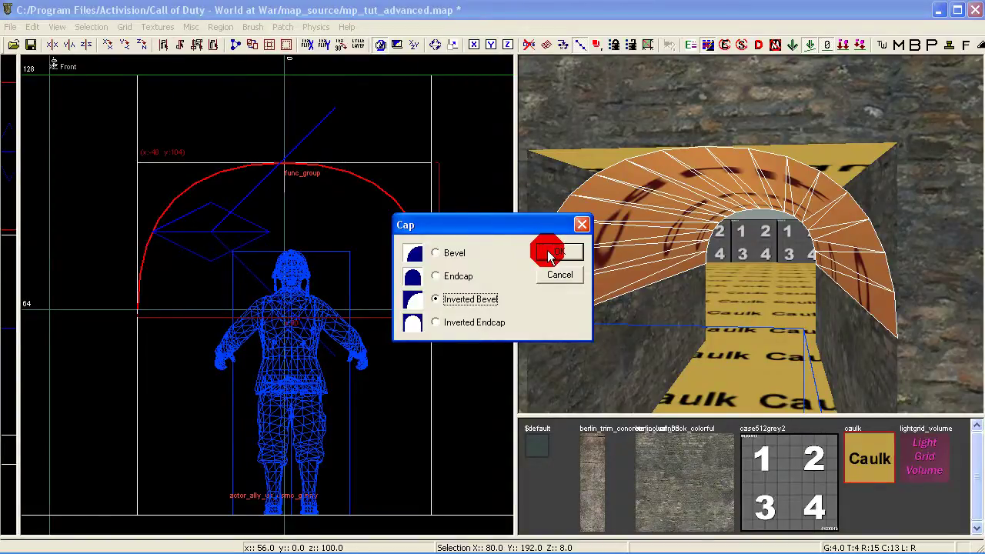
{"action": "left_click", "coordinate": [552, 251]}
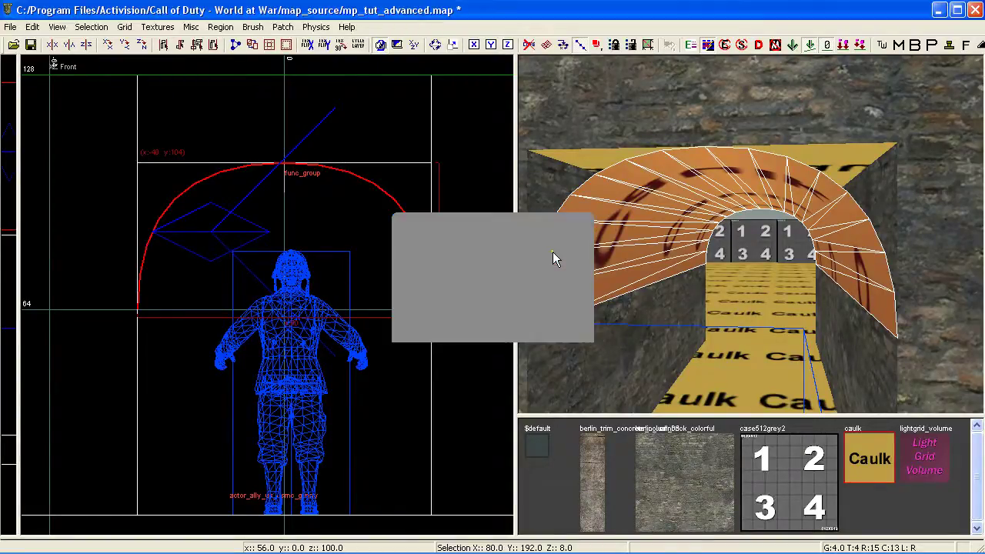
Step: Select the corner cap patches at both ends of the passage and increase their subdivision to match the arch curve
{"action": "mouse_move", "coordinate": [646, 264]}
{"action": "right_mouse_down"}
{"action": "mouse_move", "coordinate": [608, 269]}
{"action": "mouse_move", "coordinate": [634, 246]}
{"action": "mouse_move", "coordinate": [645, 264]}
{"action": "right_mouse_up"}
{"action": "key", "text": "Escape"}
{"action": "left_click_drag", "start_coordinate": [645, 263], "coordinate": [629, 160]}
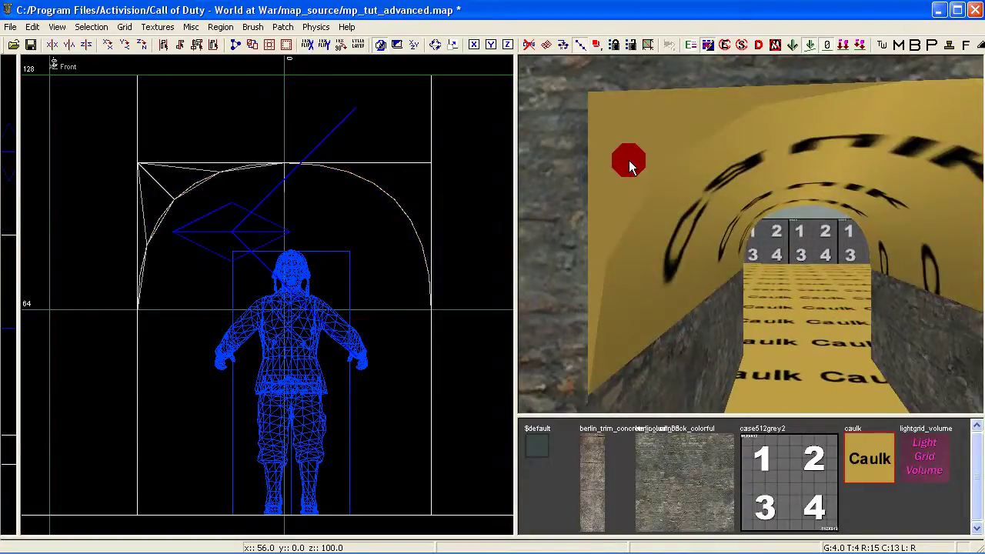
{"action": "left_click", "coordinate": [629, 160], "text": "shift"}
{"action": "right_click_drag", "start_coordinate": [660, 213], "coordinate": [760, 149]}
{"action": "left_click", "coordinate": [760, 148], "text": "shift"}
{"action": "right_click_drag", "start_coordinate": [254, 216], "coordinate": [294, 252]}
{"action": "scroll", "coordinate": [232, 240], "scroll_direction": "up", "scroll_amount": 4}
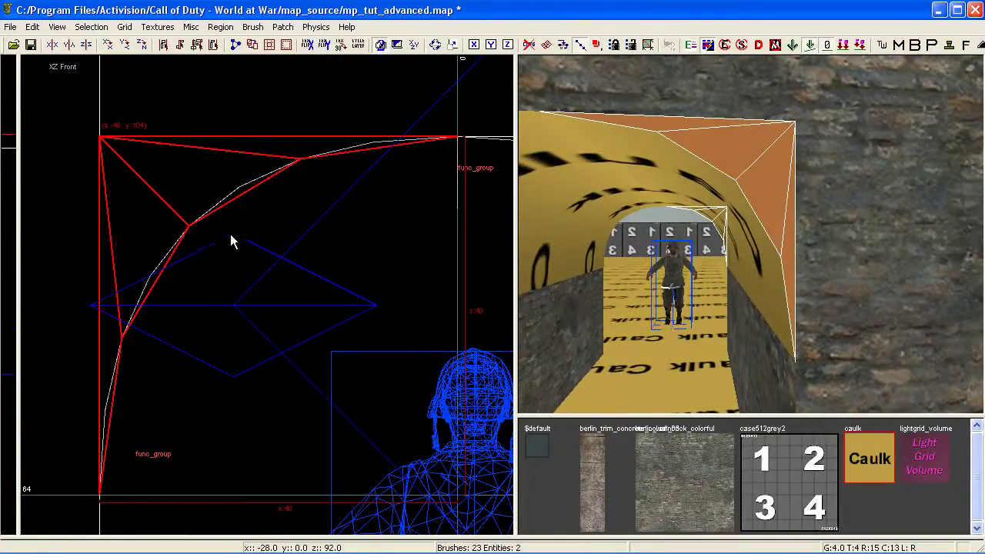
{"action": "key", "text": "ctrl+bracketright"}
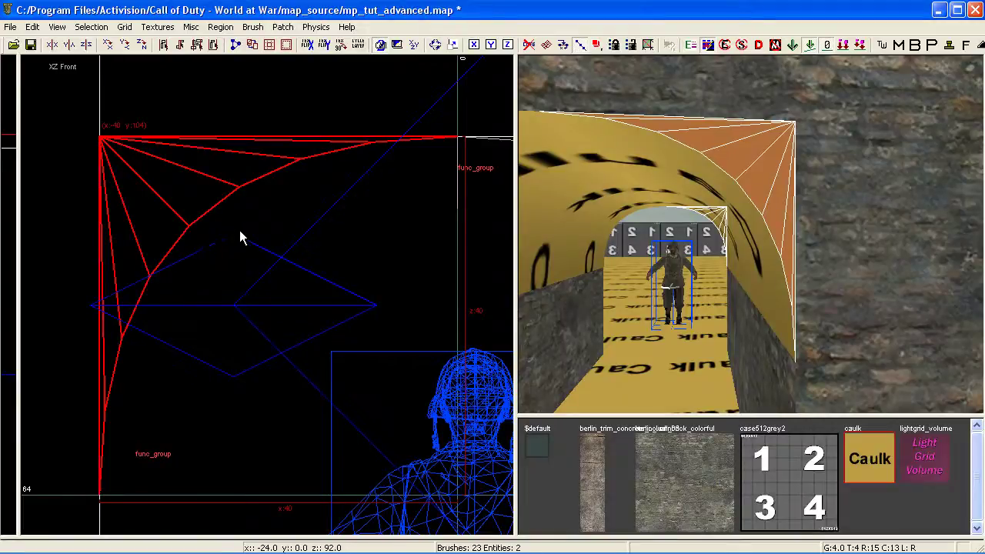
Step: Texture the two selected corner caps with berlin_wall_brick_colorful and apply Lmap mapping so they blend with the wall
{"action": "left_click", "coordinate": [634, 258]}
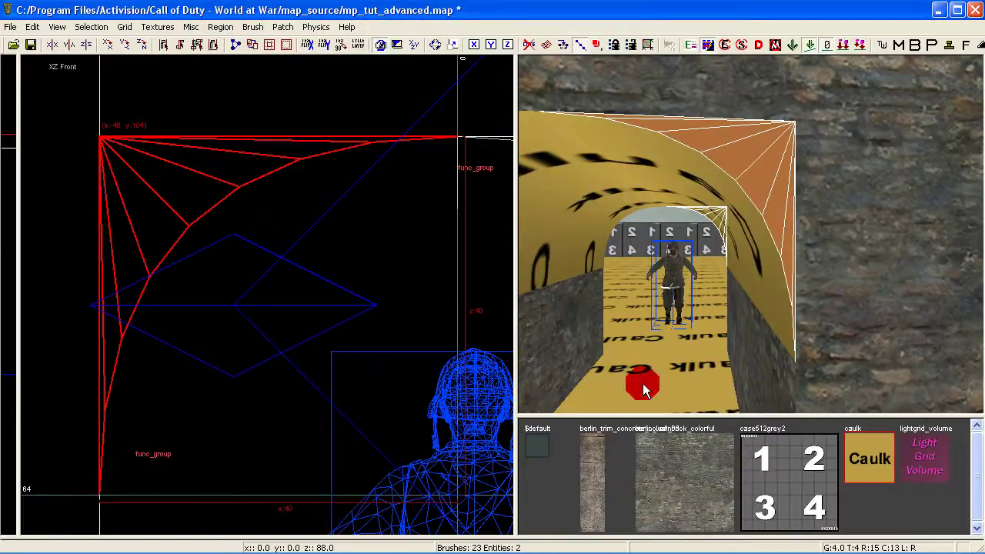
{"action": "mouse_move", "coordinate": [677, 385]}
{"action": "right_mouse_down"}
{"action": "mouse_move", "coordinate": [693, 323]}
{"action": "mouse_move", "coordinate": [751, 262]}
{"action": "mouse_move", "coordinate": [654, 415]}
{"action": "mouse_move", "coordinate": [693, 370]}
{"action": "mouse_move", "coordinate": [677, 346]}
{"action": "mouse_move", "coordinate": [682, 385]}
{"action": "mouse_move", "coordinate": [696, 361]}
{"action": "mouse_move", "coordinate": [670, 331]}
{"action": "right_mouse_up"}
{"action": "left_click", "coordinate": [713, 472]}
{"action": "left_click", "coordinate": [711, 467]}
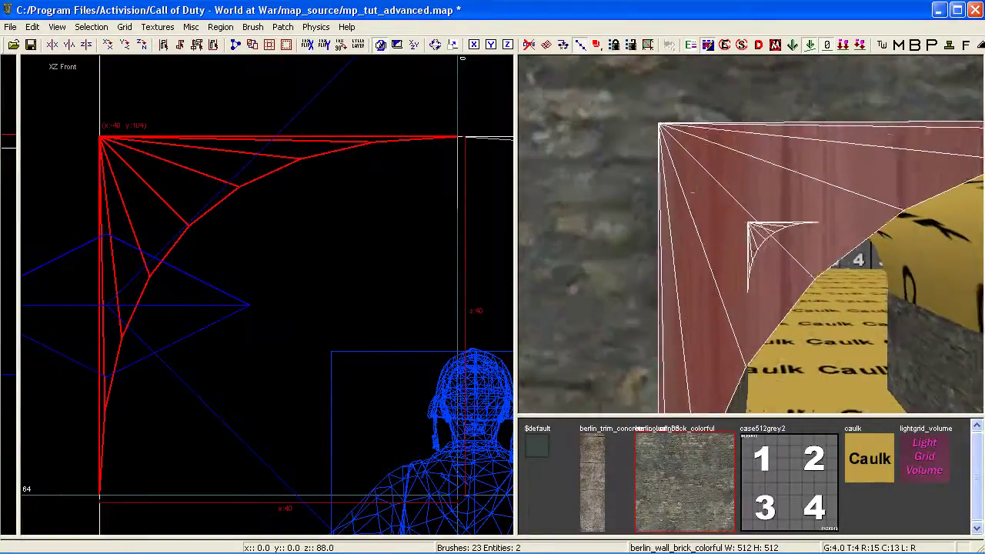
{"action": "left_click", "coordinate": [723, 273]}
{"action": "key", "text": "s"}
{"action": "left_click", "coordinate": [329, 252]}
{"action": "left_click", "coordinate": [354, 244]}
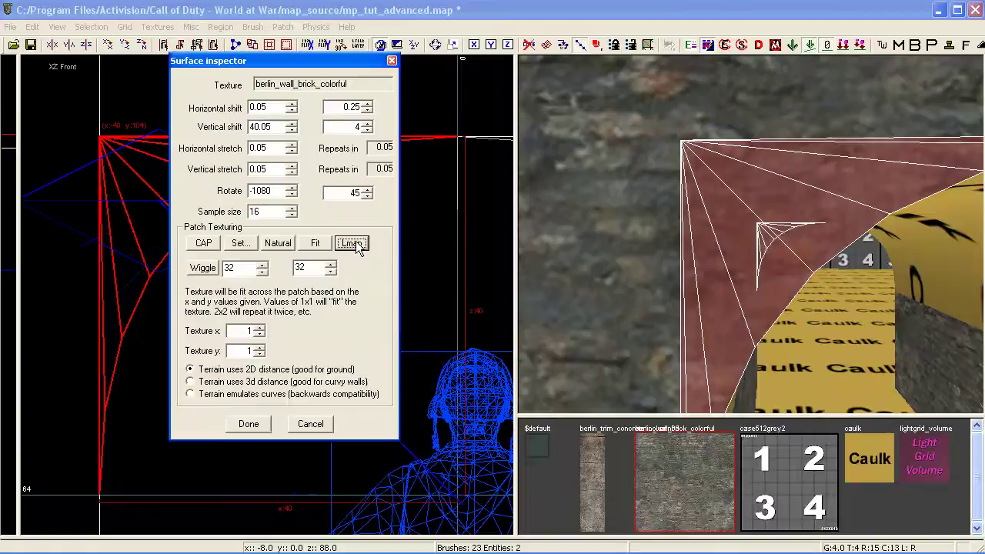
{"action": "left_click", "coordinate": [282, 424]}
{"action": "left_click", "coordinate": [261, 424]}
{"action": "key", "text": "Escape"}
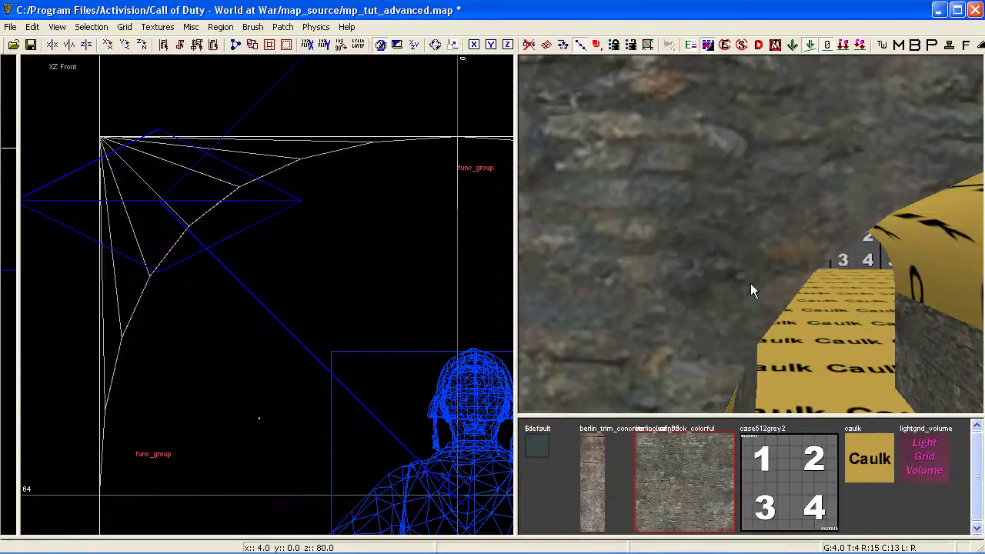
Step: Duplicate the front corner cap, move the copy to the passage's opposite upper corner and rotate it 90 degrees to fit
{"action": "right_click_drag", "start_coordinate": [746, 282], "coordinate": [770, 266]}
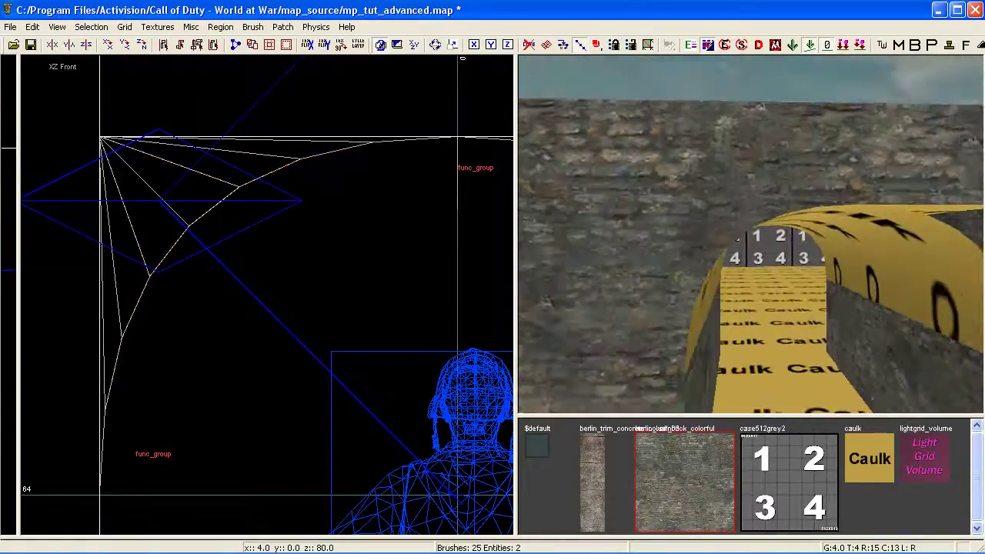
{"action": "right_click", "coordinate": [708, 236]}
{"action": "left_click", "coordinate": [708, 228], "text": "shift"}
{"action": "scroll", "coordinate": [377, 259], "scroll_direction": "down", "scroll_amount": 4}
{"action": "right_click_drag", "start_coordinate": [235, 220], "coordinate": [67, 171]}
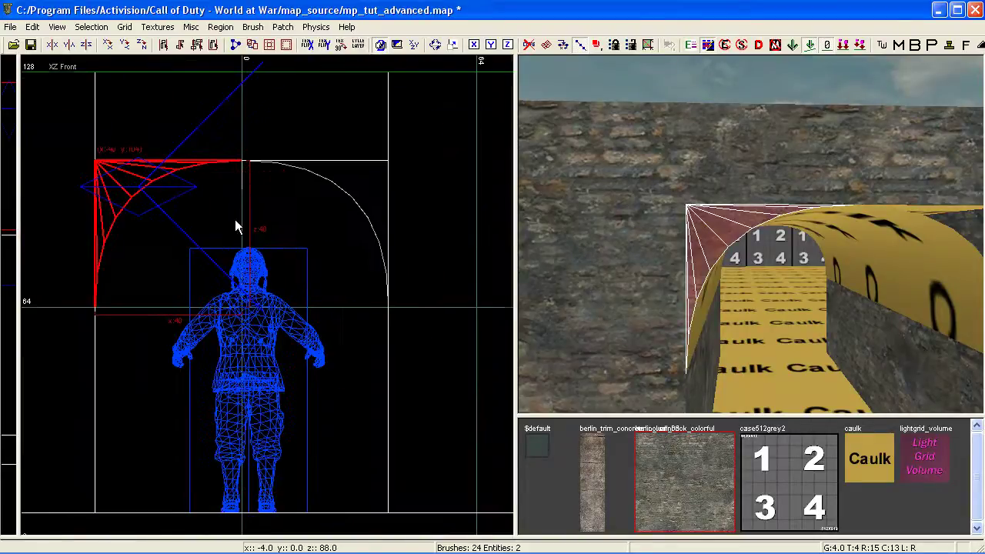
{"action": "key", "text": "space"}
{"action": "left_click_drag", "start_coordinate": [141, 230], "coordinate": [208, 199]}
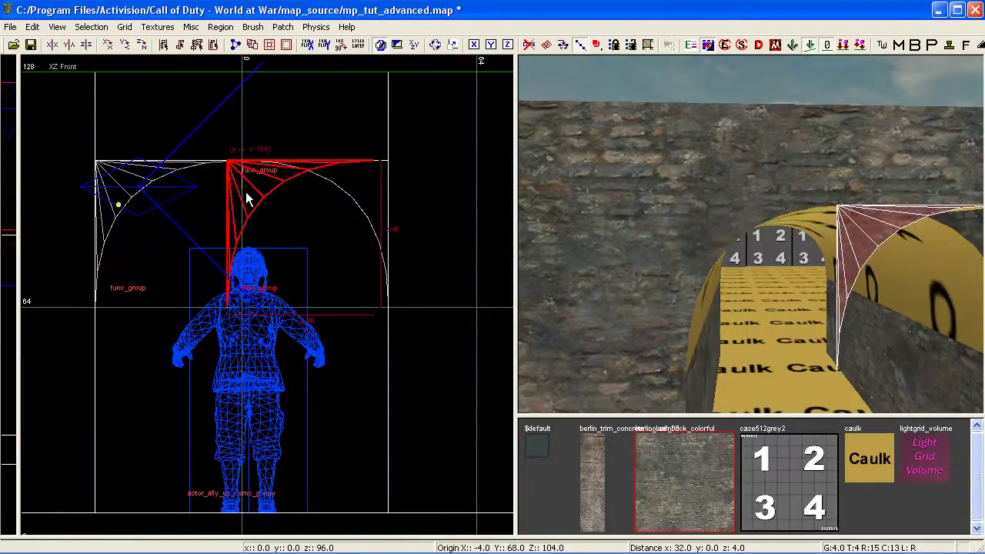
{"action": "left_click_drag", "start_coordinate": [247, 198], "coordinate": [333, 139]}
{"action": "key", "text": "r"}
Step: Apply Lmap texture mapping to the duplicated front corner cap
{"action": "mouse_move", "coordinate": [659, 224]}
{"action": "right_mouse_down"}
{"action": "mouse_move", "coordinate": [685, 222]}
{"action": "mouse_move", "coordinate": [664, 215]}
{"action": "mouse_move", "coordinate": [659, 224]}
{"action": "right_mouse_up"}
{"action": "key", "text": "s"}
{"action": "left_click", "coordinate": [352, 243]}
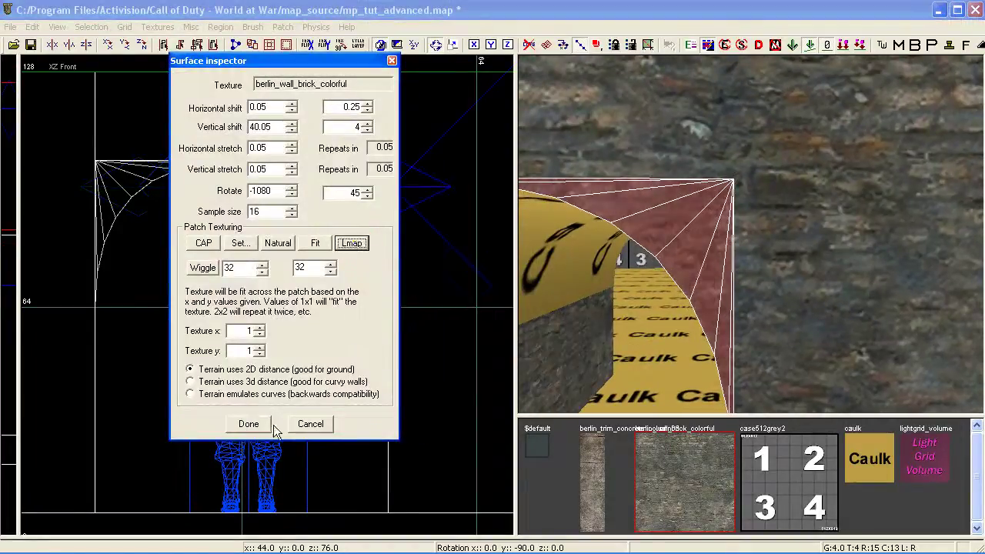
{"action": "left_click", "coordinate": [248, 424]}
Step: Duplicate the corner cap at the passage's far end into the opposite upper corner and rotate the copy 90 degrees
{"action": "right_click_drag", "start_coordinate": [655, 244], "coordinate": [761, 207]}
{"action": "left_click", "coordinate": [864, 163], "text": "shift"}
{"action": "left_click_drag", "start_coordinate": [176, 208], "coordinate": [324, 149]}
{"action": "key", "text": "r"}
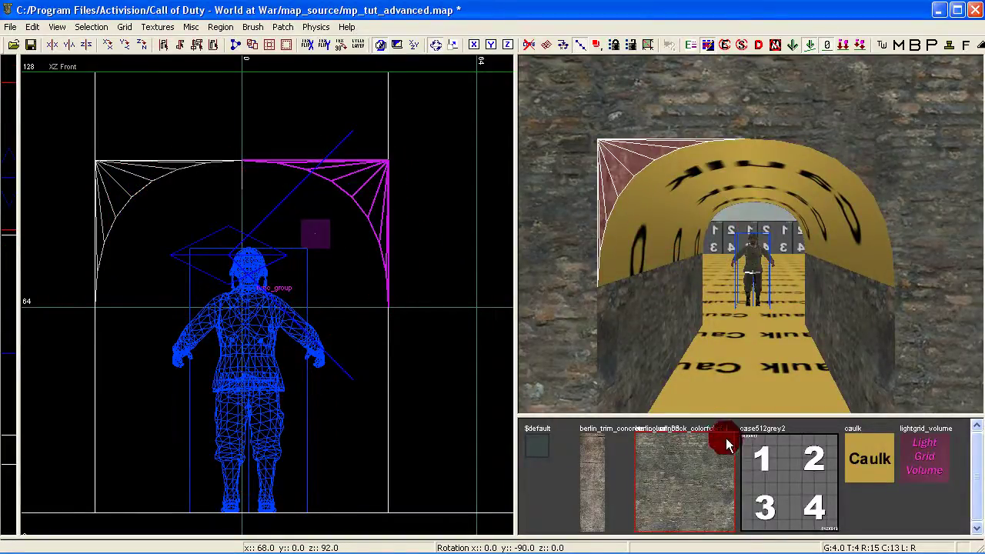
Step: Apply Lmap texture mapping to the duplicated far-end corner cap and deselect it
{"action": "key", "text": "s"}
{"action": "left_click", "coordinate": [352, 244]}
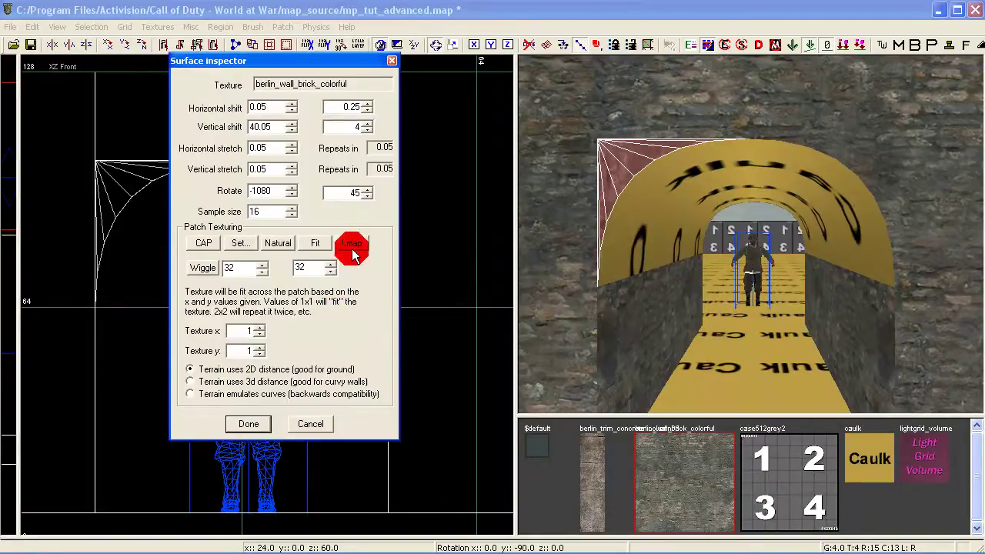
{"action": "left_click", "coordinate": [242, 429]}
{"action": "key", "text": "Escape"}
Step: Texture the arch patch with berlin_wall_brick_colorful, apply Natural mapping and rotate the texture by two 45-degree steps
{"action": "mouse_move", "coordinate": [644, 282]}
{"action": "right_mouse_down"}
{"action": "mouse_move", "coordinate": [669, 242]}
{"action": "mouse_move", "coordinate": [723, 235]}
{"action": "mouse_move", "coordinate": [685, 275]}
{"action": "right_mouse_up"}
{"action": "left_click", "coordinate": [685, 274], "text": "shift"}
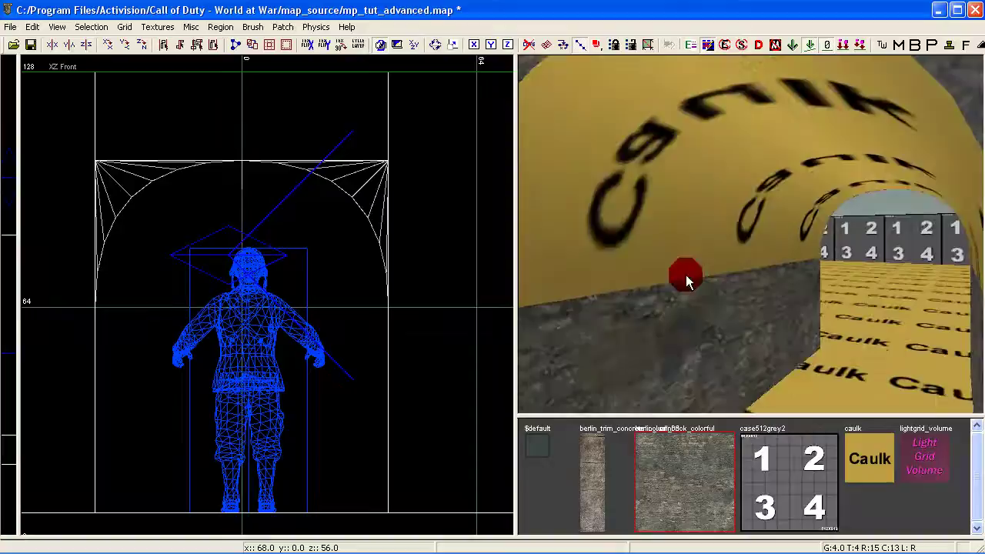
{"action": "left_click", "coordinate": [667, 474]}
{"action": "key", "text": "s"}
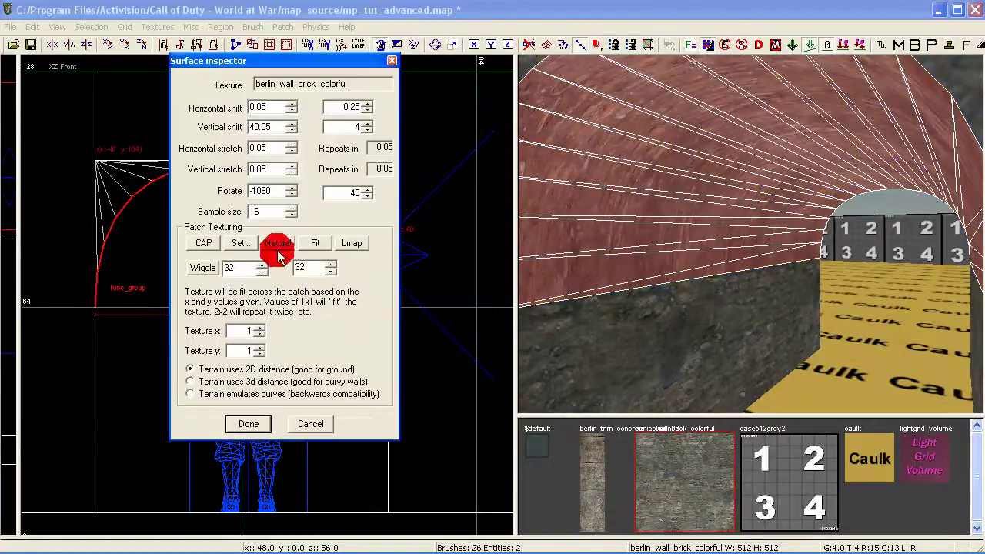
{"action": "left_click", "coordinate": [277, 244]}
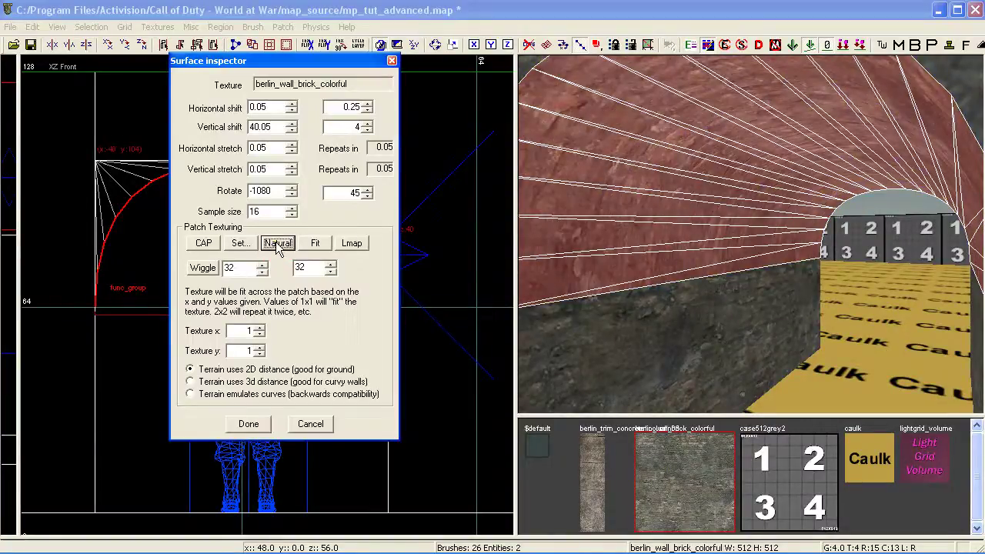
{"action": "left_click", "coordinate": [292, 195]}
{"action": "left_click", "coordinate": [292, 195]}
{"action": "left_click", "coordinate": [260, 428]}
{"action": "key", "text": "Escape"}
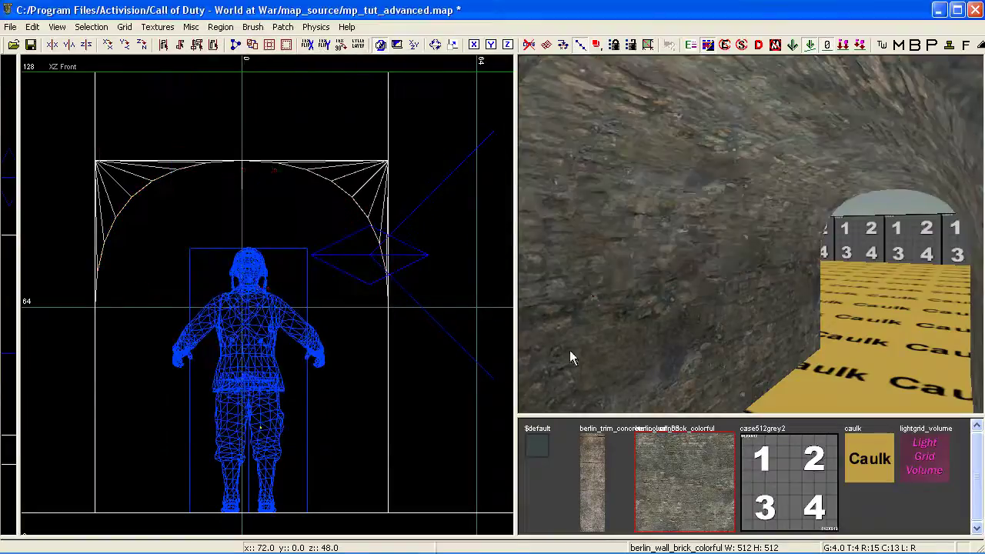
Step: Examine the textured arch with its corner caps, and the pieces of the concrete trim framing the example archway
{"action": "right_click_drag", "start_coordinate": [633, 323], "coordinate": [632, 392]}
{"action": "mouse_move", "coordinate": [704, 317]}
{"action": "right_mouse_down"}
{"action": "mouse_move", "coordinate": [750, 300]}
{"action": "mouse_move", "coordinate": [716, 338]}
{"action": "mouse_move", "coordinate": [757, 323]}
{"action": "mouse_move", "coordinate": [704, 296]}
{"action": "mouse_move", "coordinate": [655, 292]}
{"action": "right_mouse_up"}
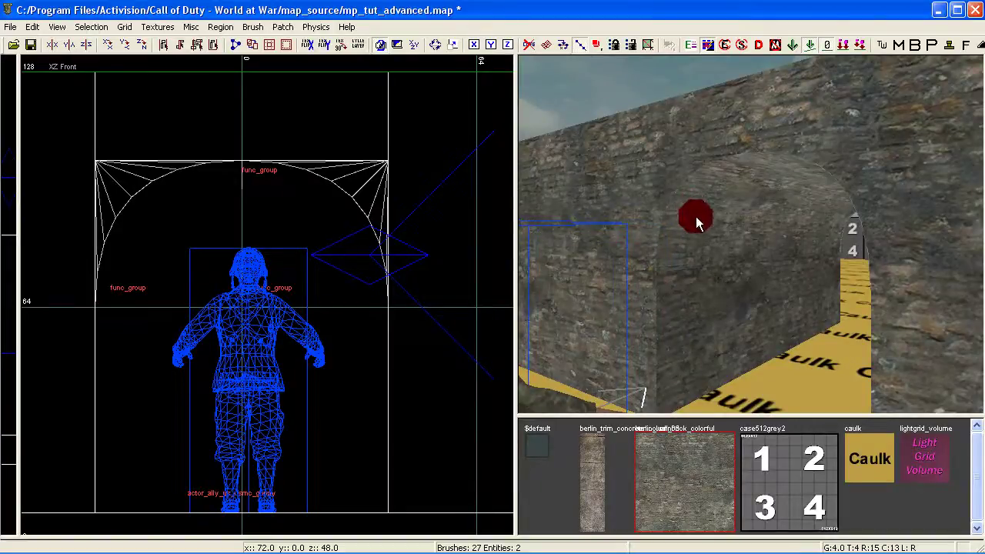
{"action": "left_click", "coordinate": [681, 176], "text": "shift"}
{"action": "left_click", "coordinate": [825, 160], "text": "shift"}
{"action": "left_click", "coordinate": [749, 197], "text": "shift"}
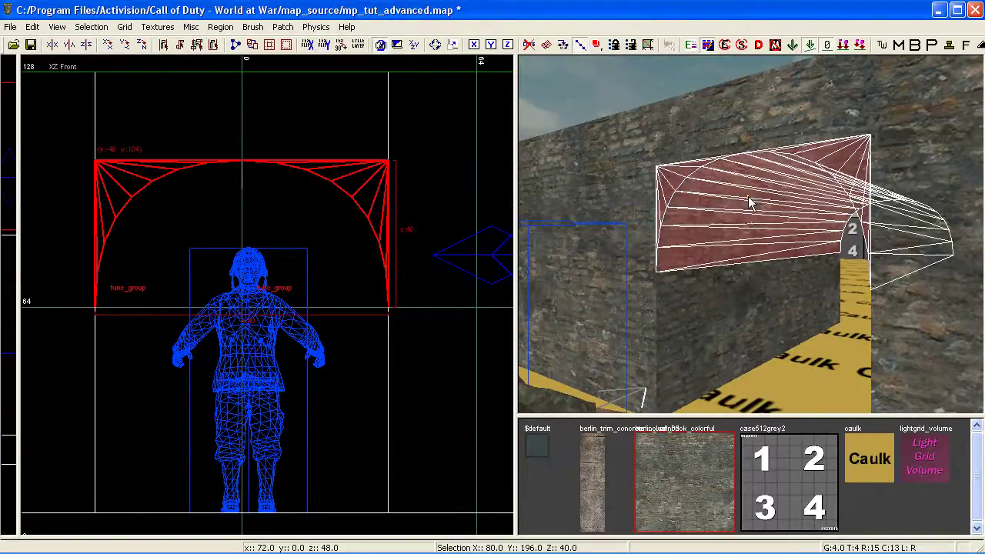
{"action": "key", "text": "Escape"}
{"action": "mouse_move", "coordinate": [760, 307]}
{"action": "right_mouse_down"}
{"action": "mouse_move", "coordinate": [754, 335]}
{"action": "mouse_move", "coordinate": [777, 346]}
{"action": "mouse_move", "coordinate": [770, 315]}
{"action": "right_mouse_up"}
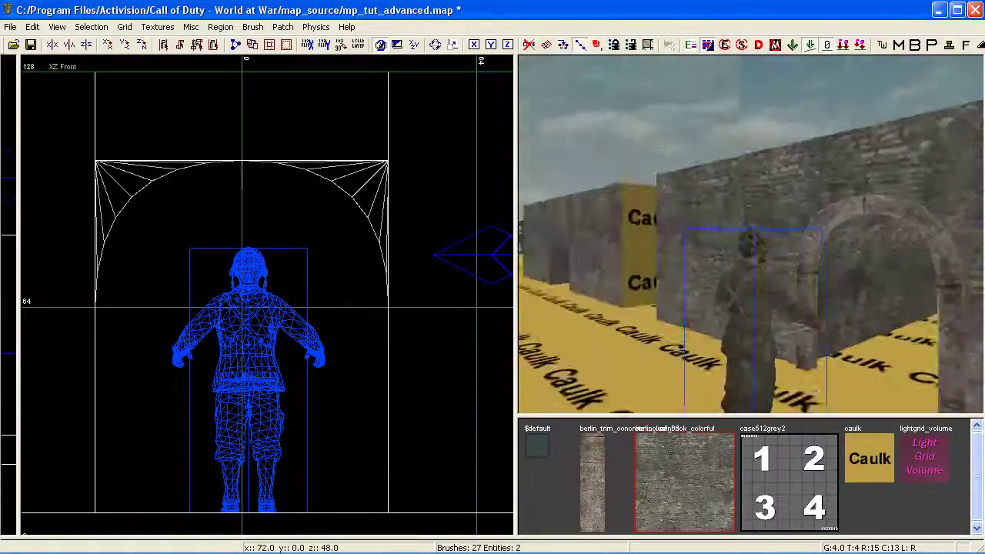
{"action": "right_click", "coordinate": [760, 303]}
{"action": "left_click", "coordinate": [706, 304], "text": "shift"}
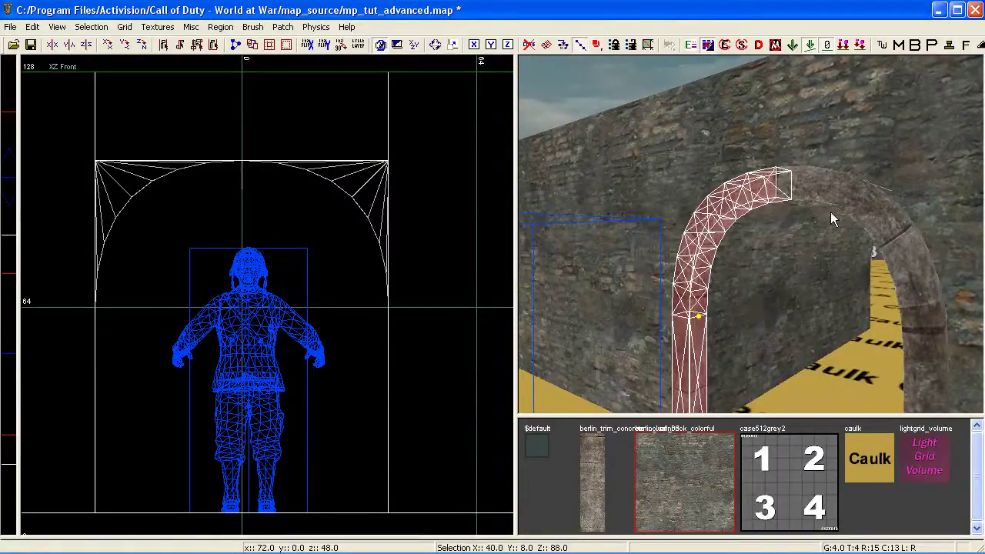
{"action": "left_click", "coordinate": [861, 215], "text": "shift"}
{"action": "left_click", "coordinate": [917, 377], "text": "shift"}
{"action": "right_click_drag", "start_coordinate": [813, 314], "coordinate": [769, 276]}
{"action": "key", "text": "Escape"}
Step: Draw an 8 x 8 x 56 unit post brush along the passage's side wall, from the floor up to the arch's base
{"action": "right_click_drag", "start_coordinate": [260, 327], "coordinate": [319, 277]}
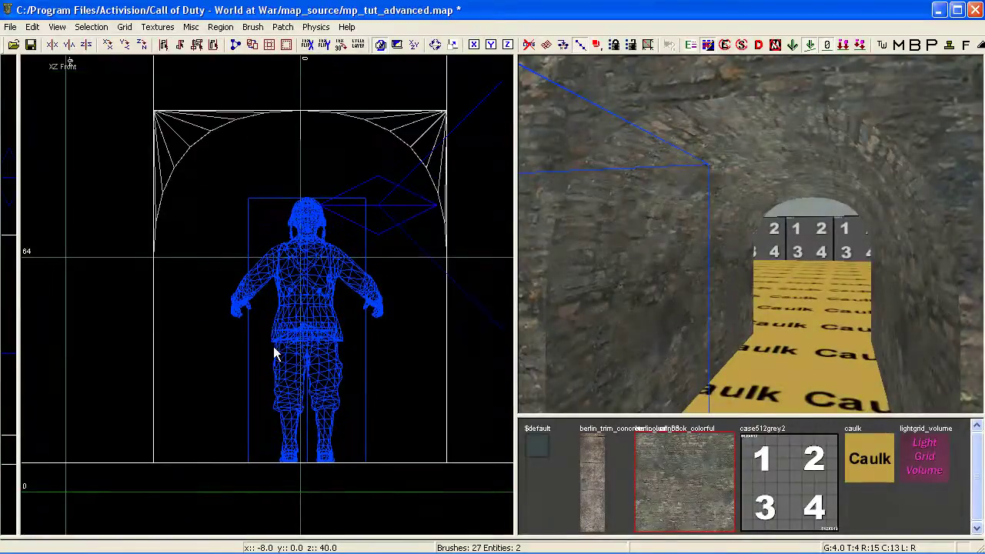
{"action": "mouse_move", "coordinate": [153, 263]}
{"action": "left_mouse_down"}
{"action": "mouse_move", "coordinate": [170, 297]}
{"action": "mouse_move", "coordinate": [190, 427]}
{"action": "left_mouse_up"}
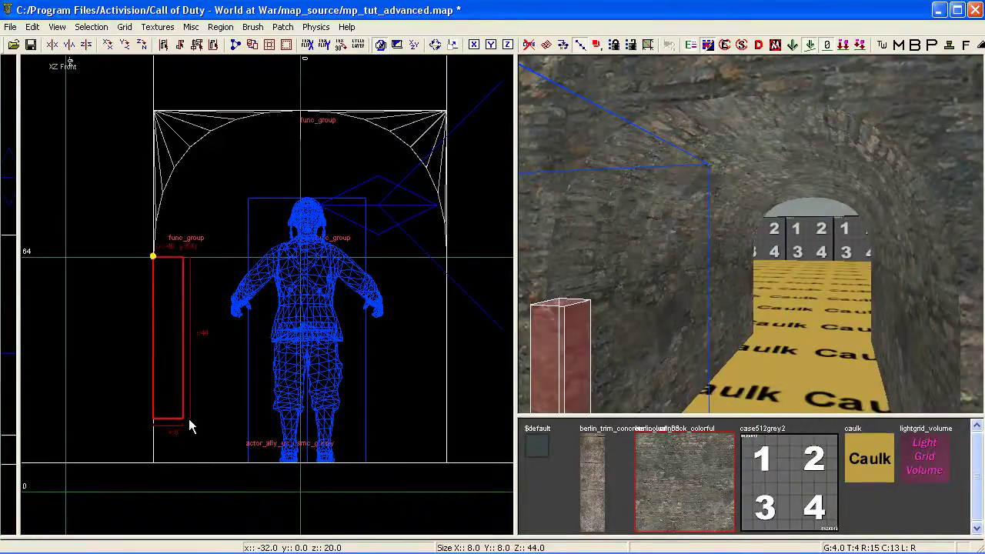
{"action": "right_click_drag", "start_coordinate": [577, 337], "coordinate": [589, 334]}
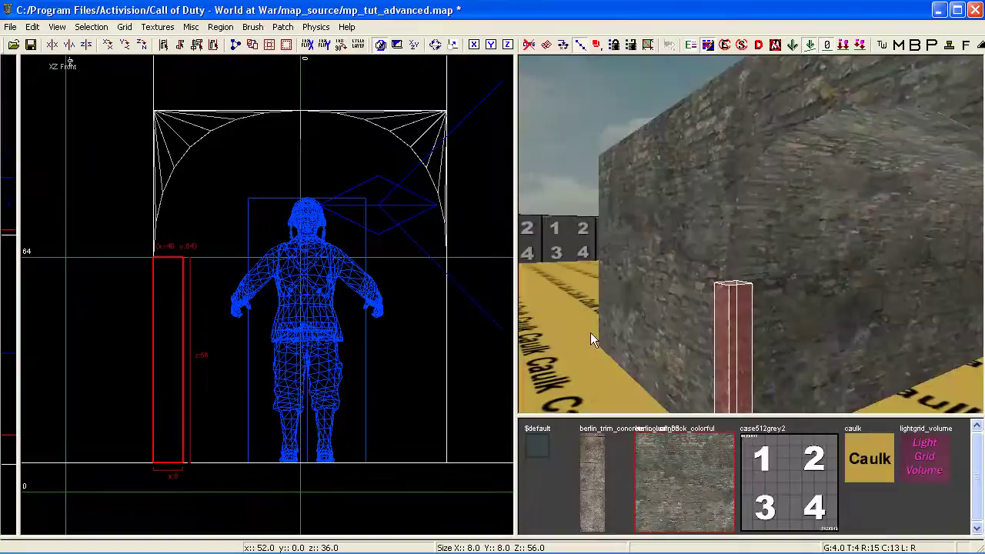
Step: Check the post brush's placement against the passage wall and arch base in the top and front views, keeping a grid of 4
{"action": "key", "text": "ctrl+Tab"}
{"action": "key", "text": "ctrl+Tab"}
{"action": "scroll", "coordinate": [262, 308], "scroll_direction": "up", "scroll_amount": 2}
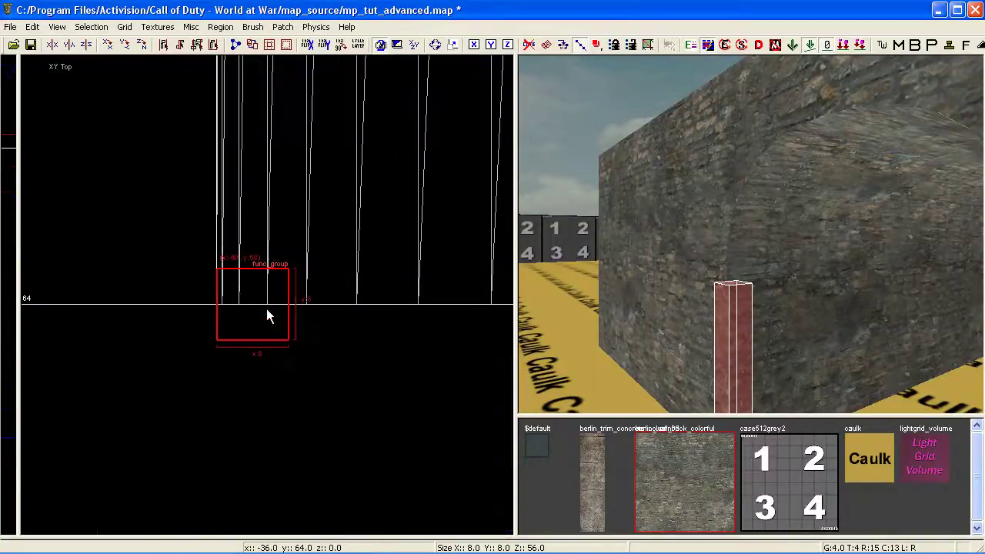
{"action": "left_click", "coordinate": [125, 26]}
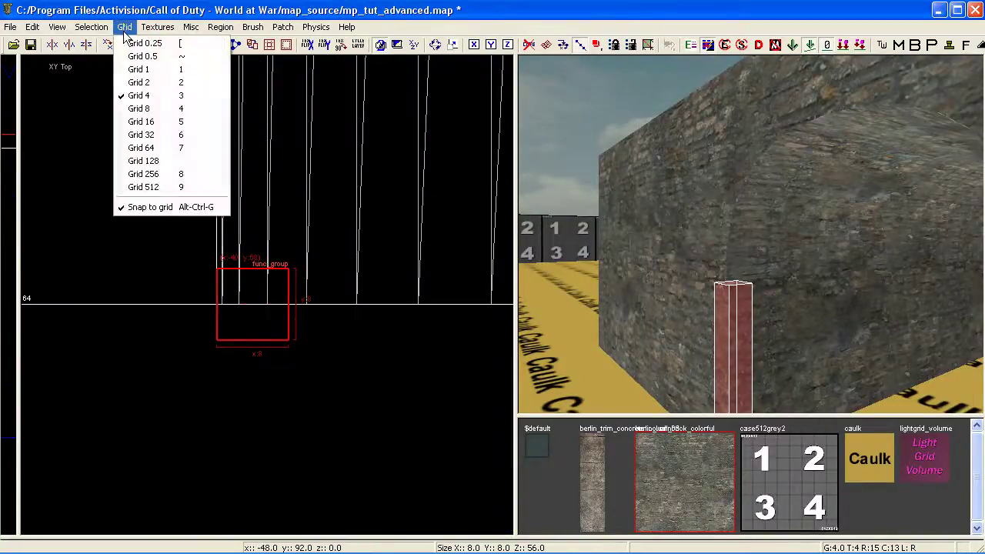
{"action": "left_click", "coordinate": [146, 96]}
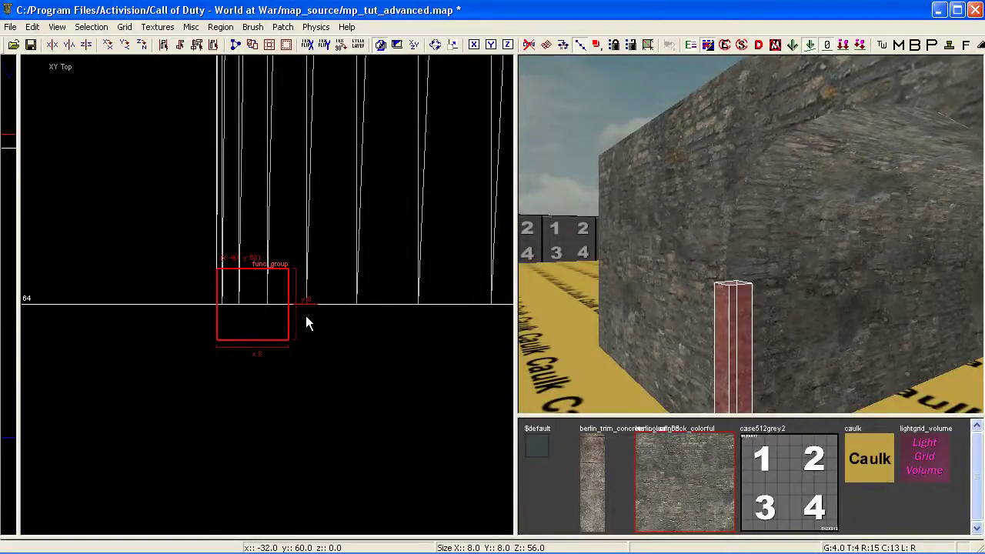
{"action": "key", "text": "ctrl+Tab"}
{"action": "scroll", "coordinate": [284, 302], "scroll_direction": "up", "scroll_amount": 3}
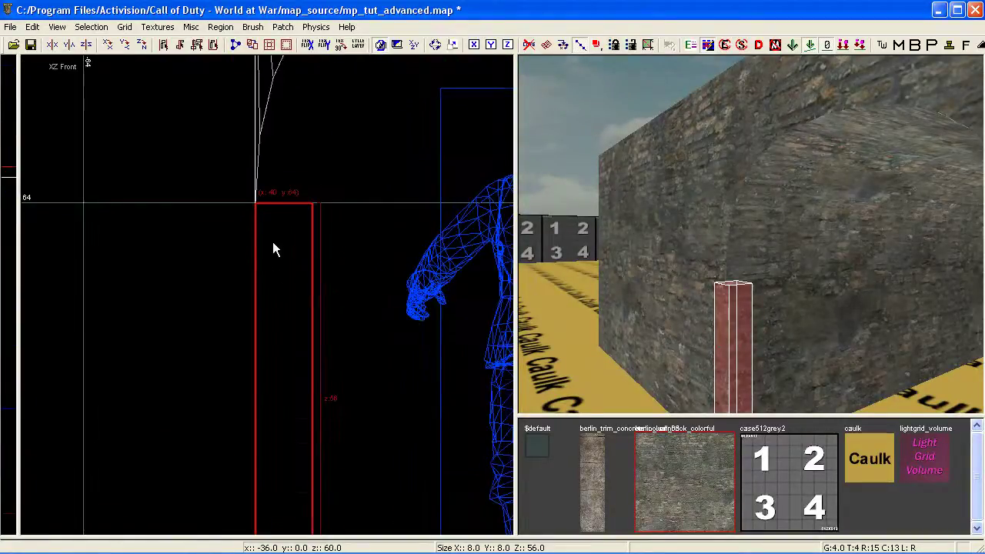
{"action": "scroll", "coordinate": [263, 213], "scroll_direction": "down", "scroll_amount": 3}
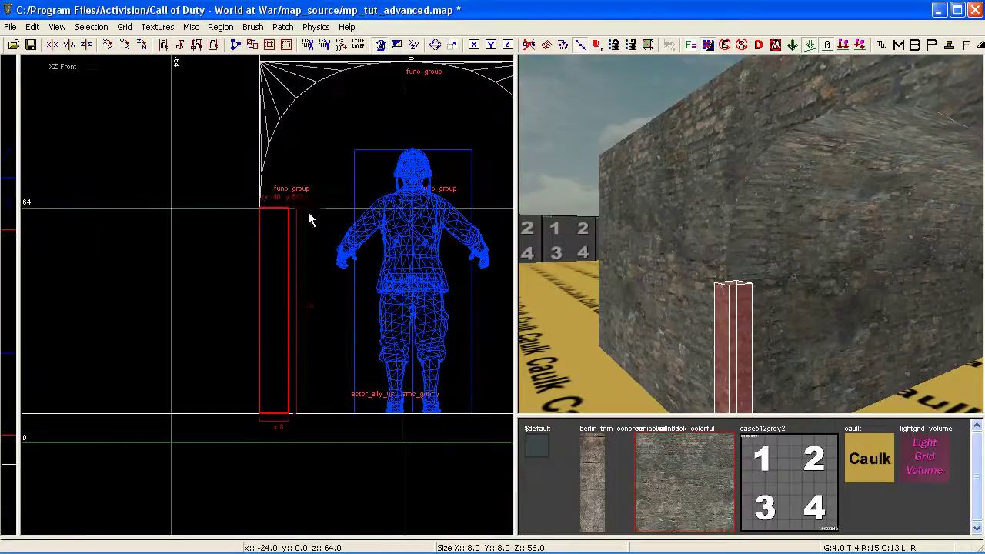
Step: Convert the post brush along the passage's side wall into a Square Cylinder patch
{"action": "left_click", "coordinate": [276, 119], "text": "shift"}
{"action": "scroll", "coordinate": [266, 227], "scroll_direction": "up", "scroll_amount": 2}
{"action": "scroll", "coordinate": [265, 214], "scroll_direction": "down", "scroll_amount": 1}
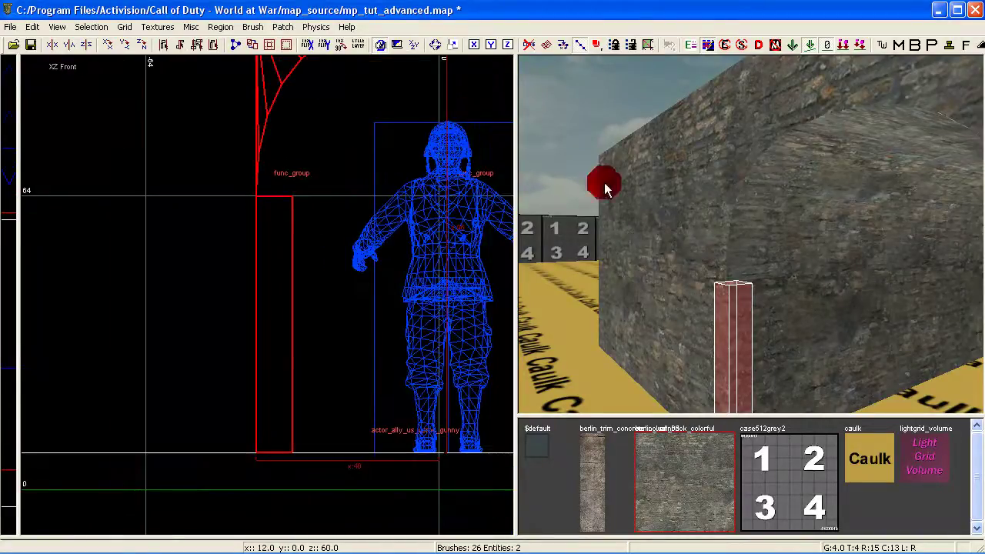
{"action": "right_click_drag", "start_coordinate": [684, 239], "coordinate": [639, 209]}
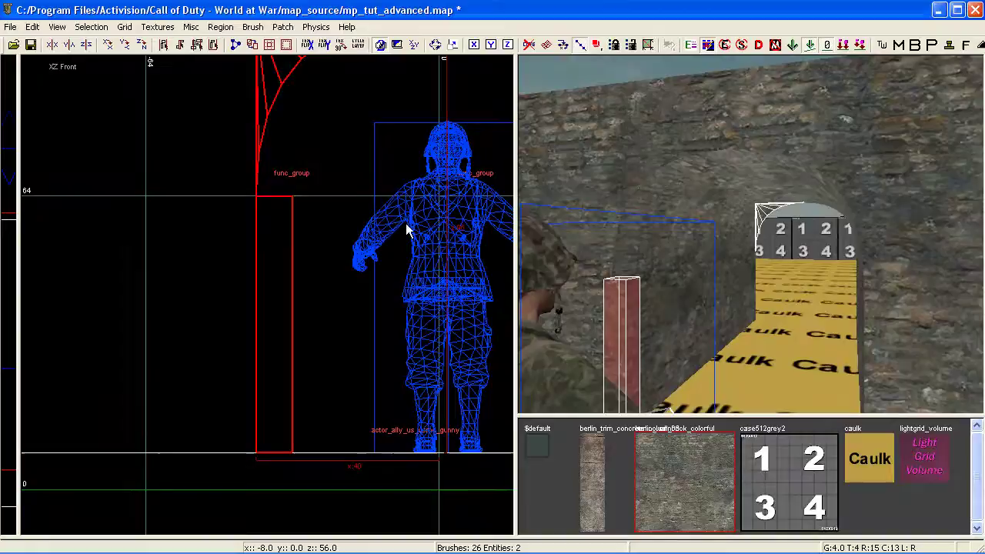
{"action": "key", "text": "Escape"}
{"action": "left_click", "coordinate": [628, 318], "text": "shift"}
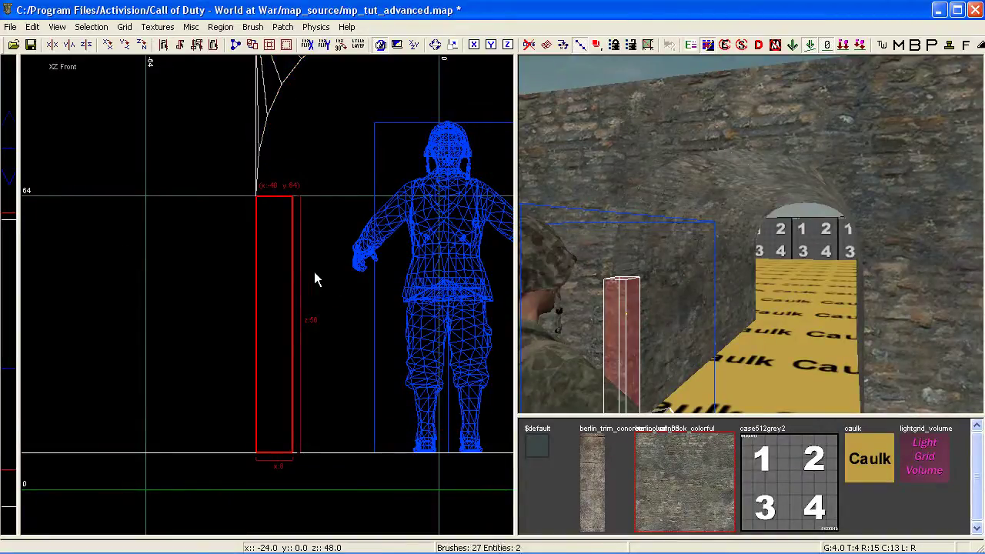
{"action": "left_click", "coordinate": [282, 28]}
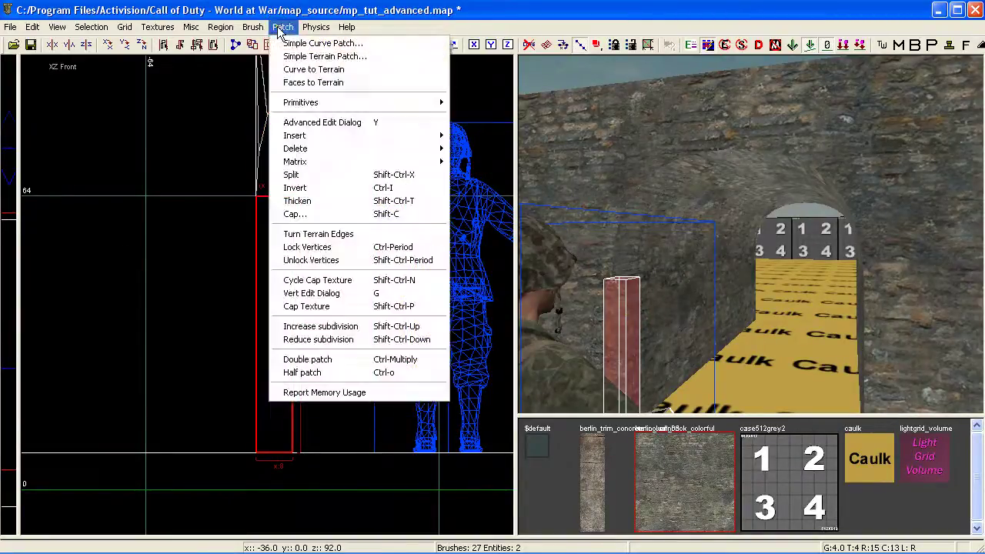
{"action": "mouse_move", "coordinate": [365, 105]}
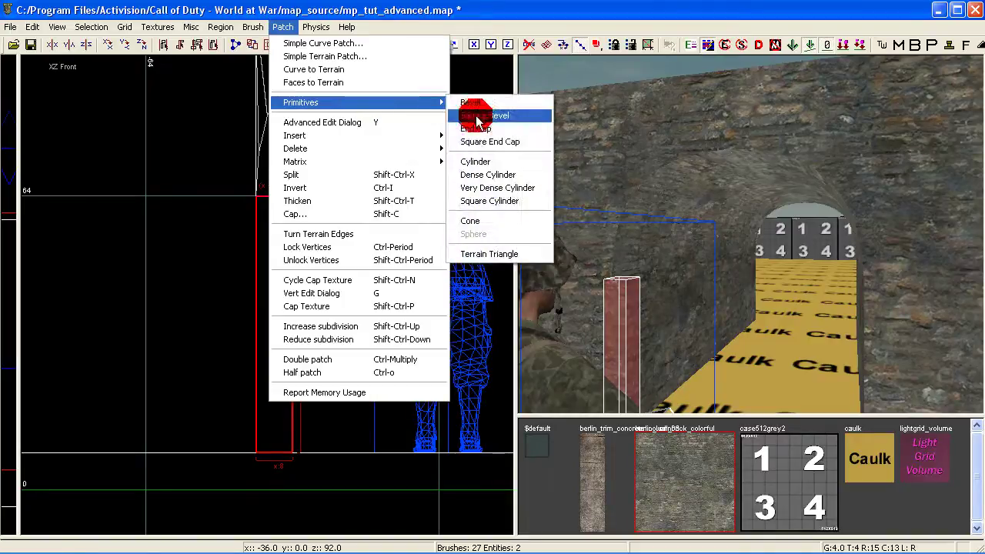
{"action": "left_click", "coordinate": [487, 201]}
{"action": "mouse_move", "coordinate": [606, 288]}
{"action": "right_mouse_down"}
{"action": "mouse_move", "coordinate": [661, 285]}
{"action": "mouse_move", "coordinate": [616, 289]}
{"action": "right_mouse_up"}
{"action": "scroll", "coordinate": [281, 274], "scroll_direction": "down", "scroll_amount": 4}
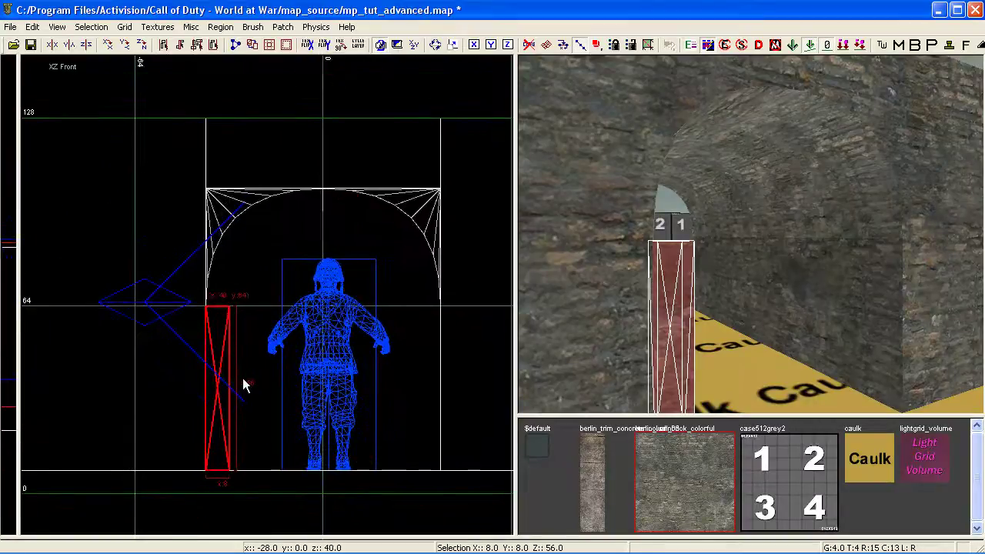
Step: Duplicate the post patch directly on top of the original and shorten the copy to 40 units, ending at the arch's top
{"action": "key", "text": "space"}
{"action": "left_click_drag", "start_coordinate": [230, 404], "coordinate": [219, 224]}
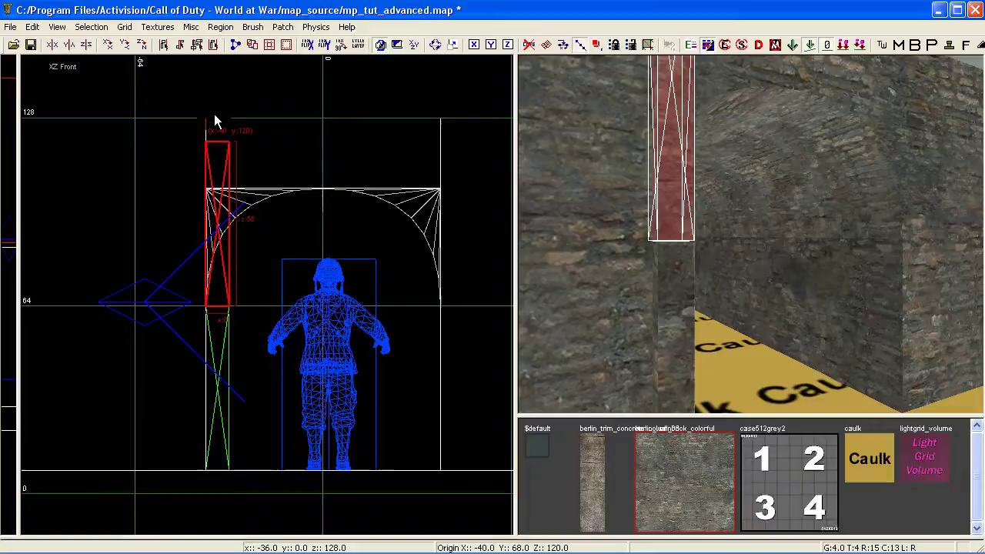
{"action": "left_click_drag", "start_coordinate": [215, 121], "coordinate": [211, 158]}
{"action": "right_click_drag", "start_coordinate": [211, 159], "coordinate": [225, 219]}
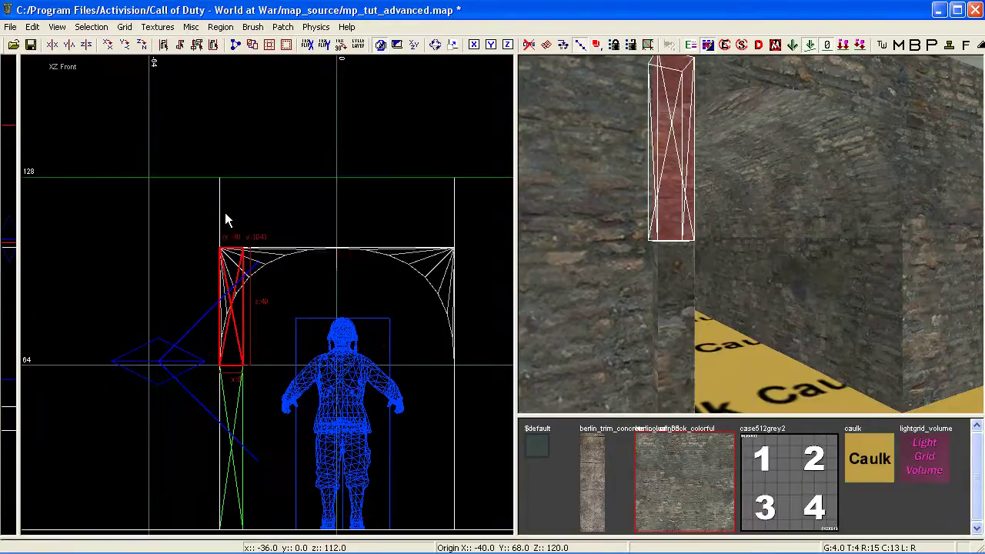
{"action": "scroll", "coordinate": [236, 225], "scroll_direction": "up", "scroll_amount": 5}
{"action": "scroll", "coordinate": [236, 225], "scroll_direction": "down", "scroll_amount": 6}
{"action": "right_click_drag", "start_coordinate": [620, 223], "coordinate": [654, 191], "text": "ctrl"}
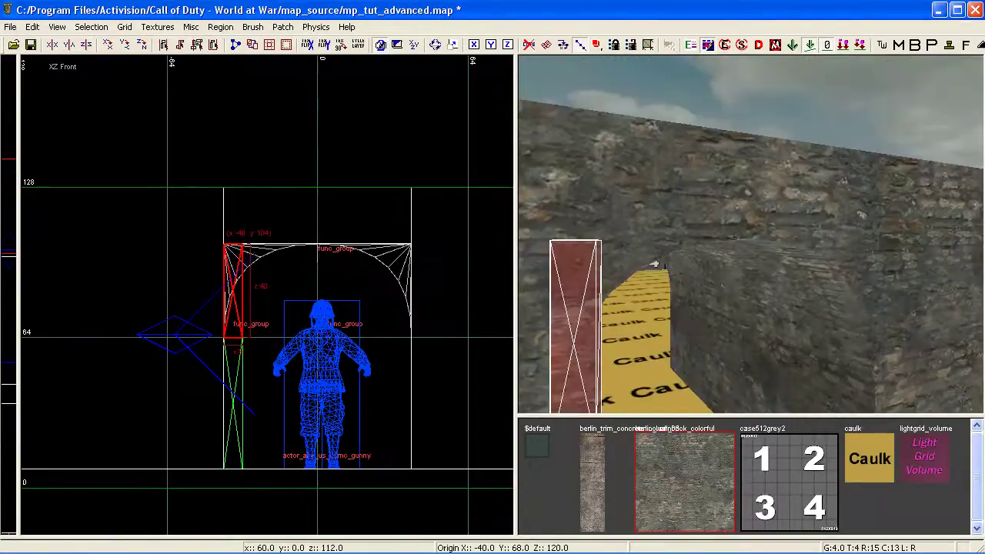
{"action": "right_click_drag", "start_coordinate": [653, 264], "coordinate": [612, 265]}
{"action": "scroll", "coordinate": [222, 273], "scroll_direction": "up", "scroll_amount": 2}
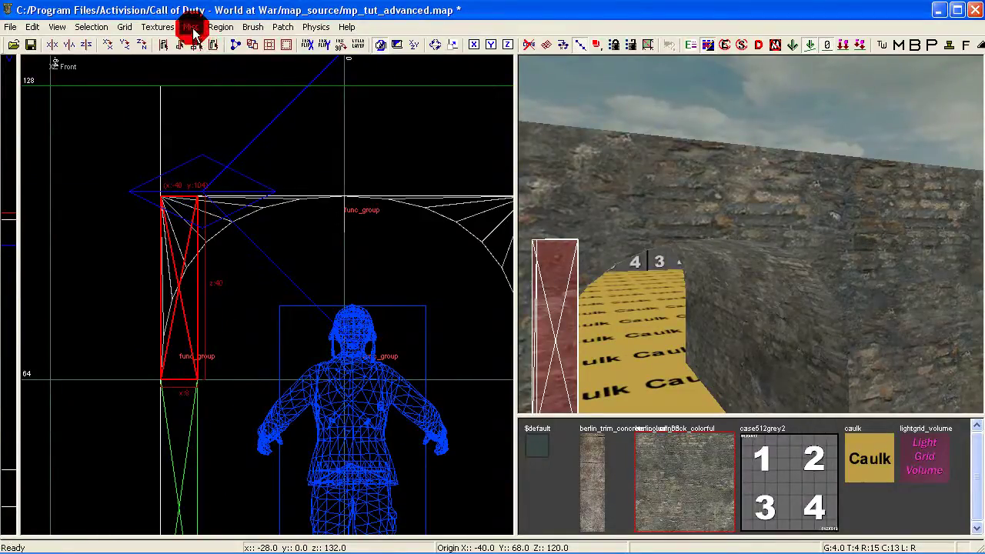
Step: Switch the editor to a light colour theme with visible grid lines
{"action": "mouse_move", "coordinate": [235, 57]}
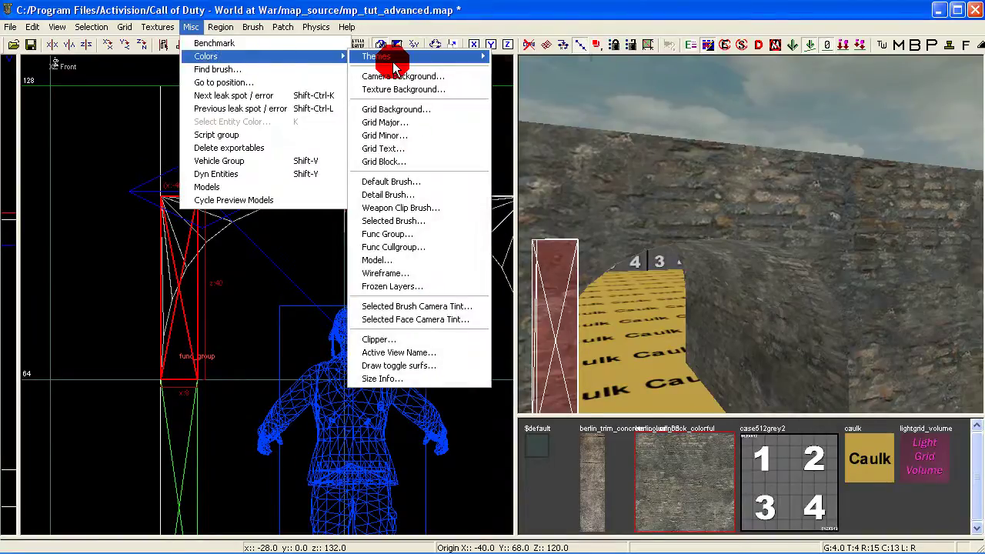
{"action": "left_click", "coordinate": [392, 61]}
{"action": "left_click", "coordinate": [514, 66]}
Step: Move the upper trim patch's top-end vertices to the arch's centre line at x 0, spanning z 96 to 104
{"action": "mouse_move", "coordinate": [324, 236]}
{"action": "right_mouse_down"}
{"action": "mouse_move", "coordinate": [318, 227]}
{"action": "mouse_move", "coordinate": [292, 241]}
{"action": "mouse_move", "coordinate": [278, 231]}
{"action": "right_mouse_up"}
{"action": "mouse_move", "coordinate": [215, 197]}
{"action": "left_mouse_down"}
{"action": "mouse_move", "coordinate": [277, 200]}
{"action": "mouse_move", "coordinate": [248, 197]}
{"action": "mouse_move", "coordinate": [265, 185]}
{"action": "mouse_move", "coordinate": [272, 82]}
{"action": "mouse_move", "coordinate": [222, 198]}
{"action": "mouse_move", "coordinate": [131, 191]}
{"action": "mouse_move", "coordinate": [215, 199]}
{"action": "mouse_move", "coordinate": [281, 230]}
{"action": "left_mouse_up"}
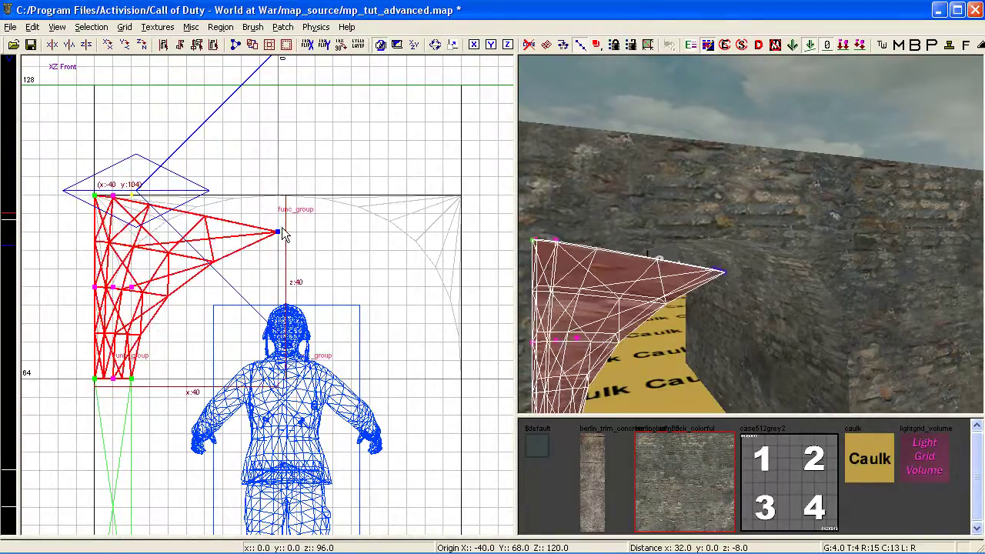
{"action": "left_click", "coordinate": [113, 191]}
{"action": "left_click_drag", "start_coordinate": [116, 198], "coordinate": [278, 214]}
{"action": "left_click_drag", "start_coordinate": [108, 209], "coordinate": [284, 197]}
Step: Raise the trim patch's middle control points toward the arch's upper corner so the segment curves along it, and finish vertex editing
{"action": "right_click_drag", "start_coordinate": [198, 250], "coordinate": [231, 250]}
{"action": "left_click_drag", "start_coordinate": [112, 252], "coordinate": [192, 316]}
{"action": "left_click_drag", "start_coordinate": [163, 287], "coordinate": [148, 220]}
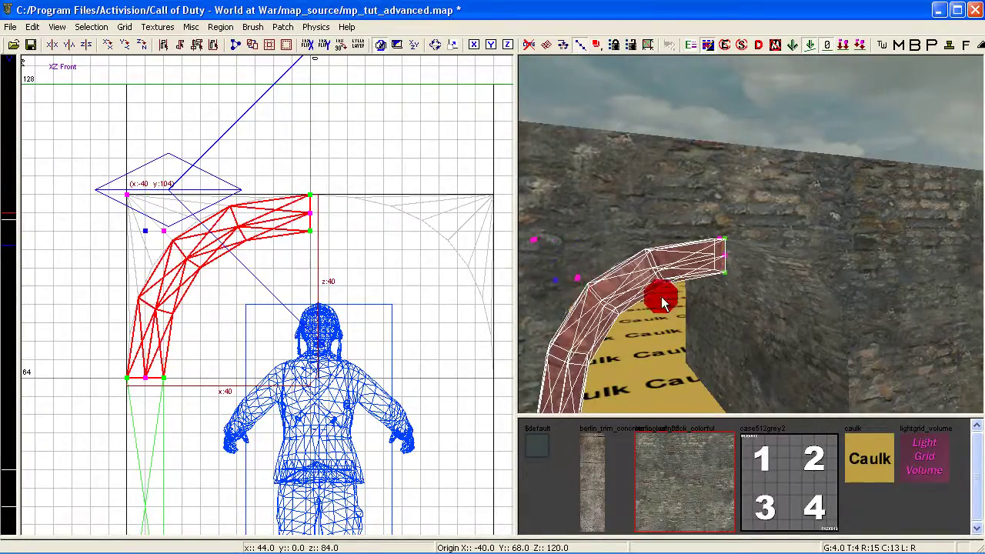
{"action": "mouse_move", "coordinate": [661, 296]}
{"action": "right_mouse_down"}
{"action": "mouse_move", "coordinate": [645, 283]}
{"action": "mouse_move", "coordinate": [655, 274]}
{"action": "mouse_move", "coordinate": [661, 284]}
{"action": "right_mouse_up"}
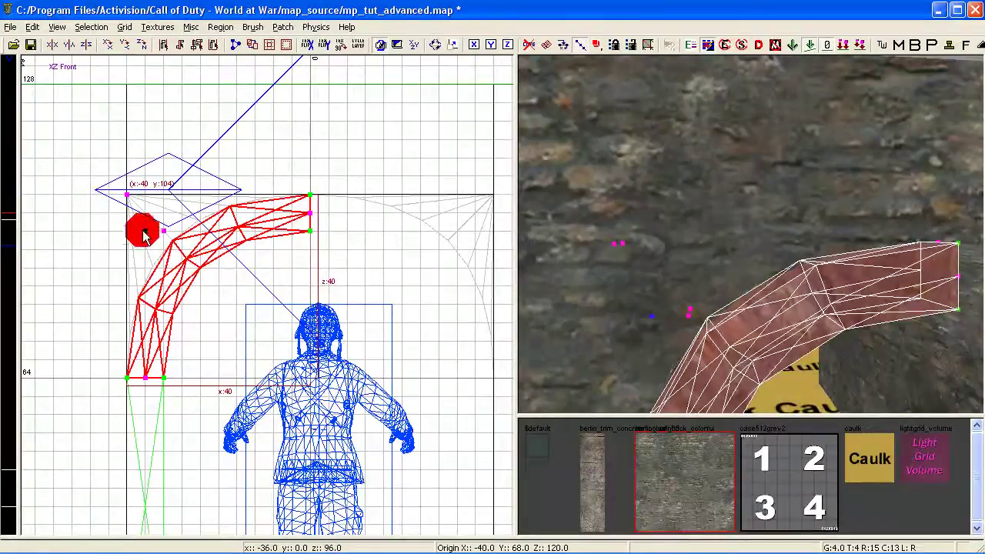
{"action": "left_click_drag", "start_coordinate": [144, 230], "coordinate": [144, 212]}
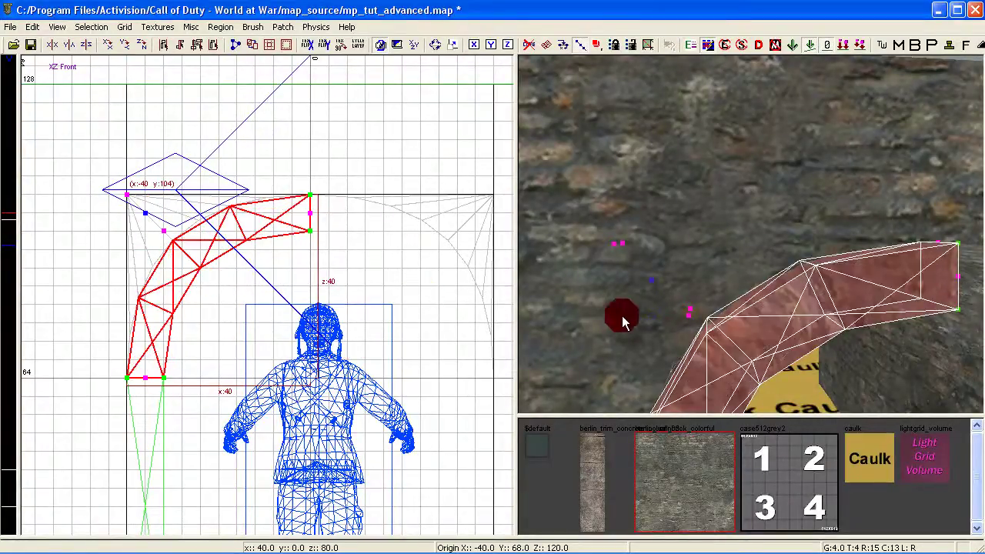
{"action": "right_click_drag", "start_coordinate": [623, 322], "coordinate": [635, 322]}
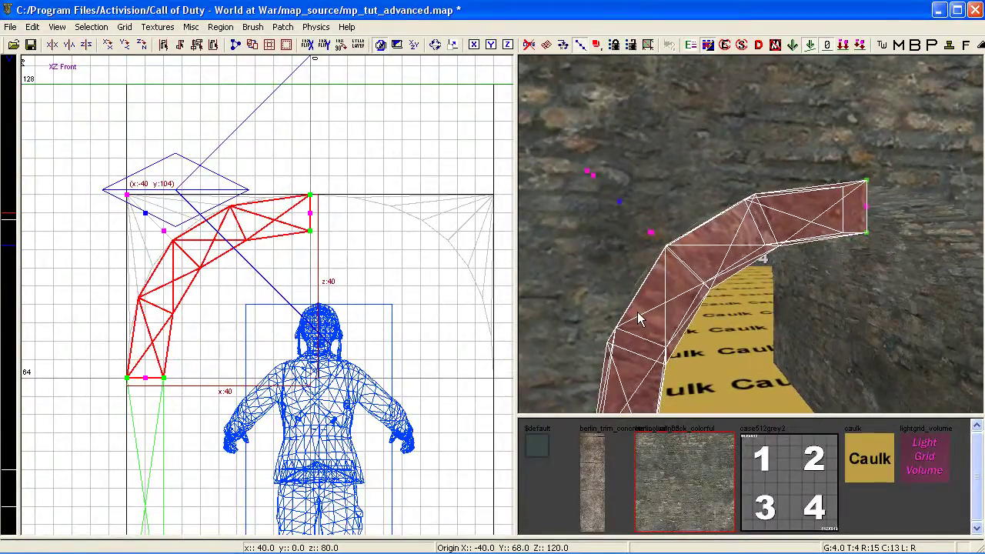
{"action": "key", "text": "v"}
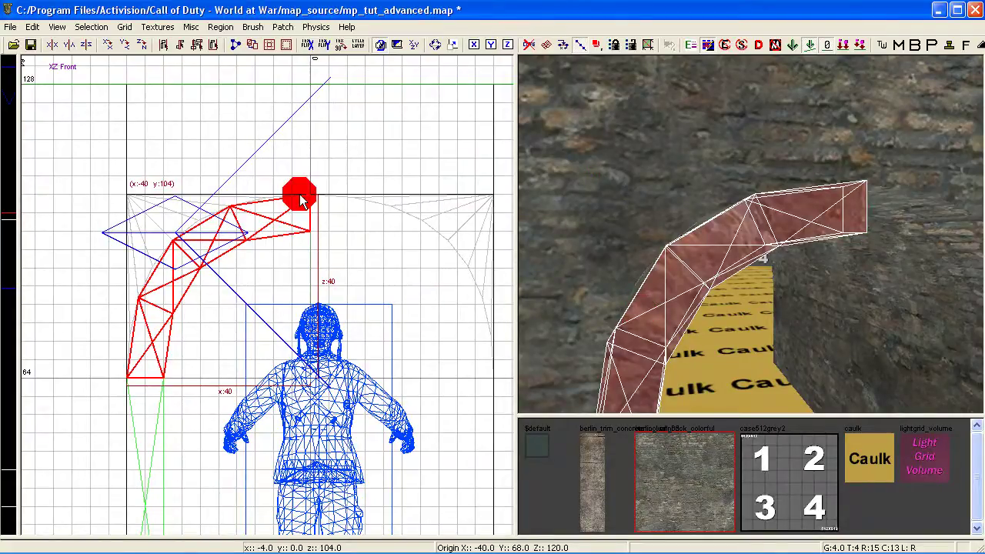
{"action": "right_click_drag", "start_coordinate": [615, 296], "coordinate": [639, 312]}
Step: Restore the dark colour theme with the black grid background
{"action": "left_click", "coordinate": [178, 48]}
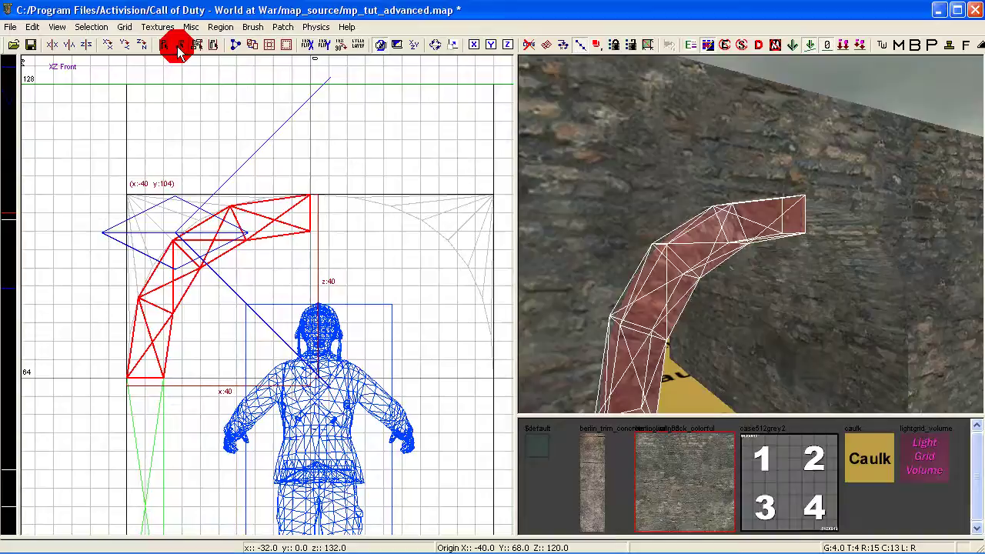
{"action": "left_click", "coordinate": [190, 26]}
{"action": "left_click", "coordinate": [289, 57]}
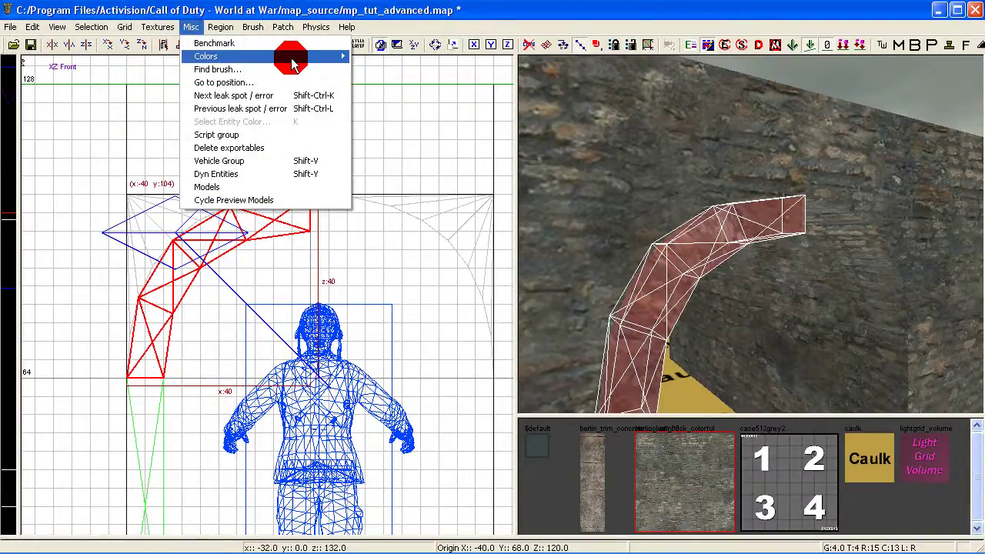
{"action": "left_click", "coordinate": [387, 60]}
{"action": "left_click", "coordinate": [577, 87]}
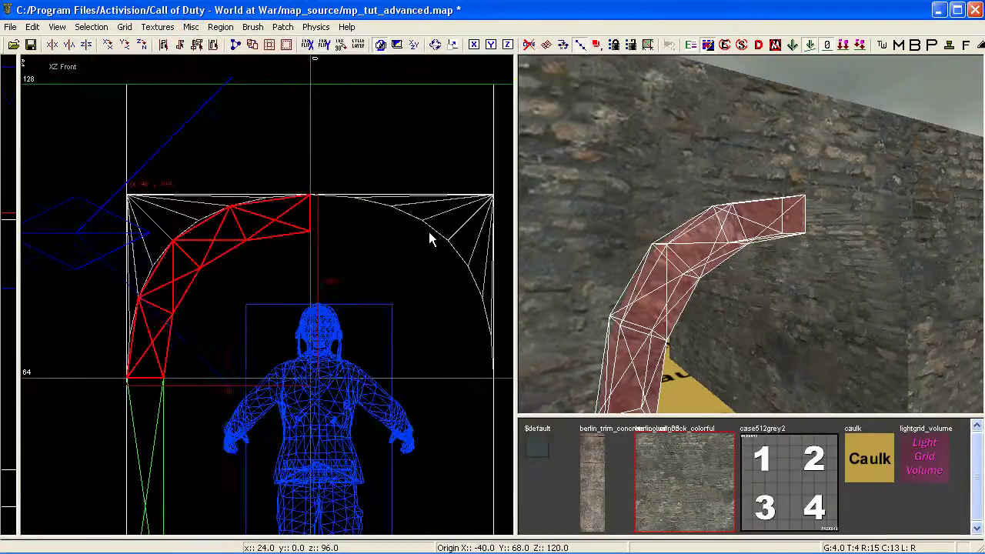
Step: Increase the curved trim patch's subdivision so it follows the arch's edge more closely
{"action": "right_click_drag", "start_coordinate": [604, 308], "coordinate": [623, 254]}
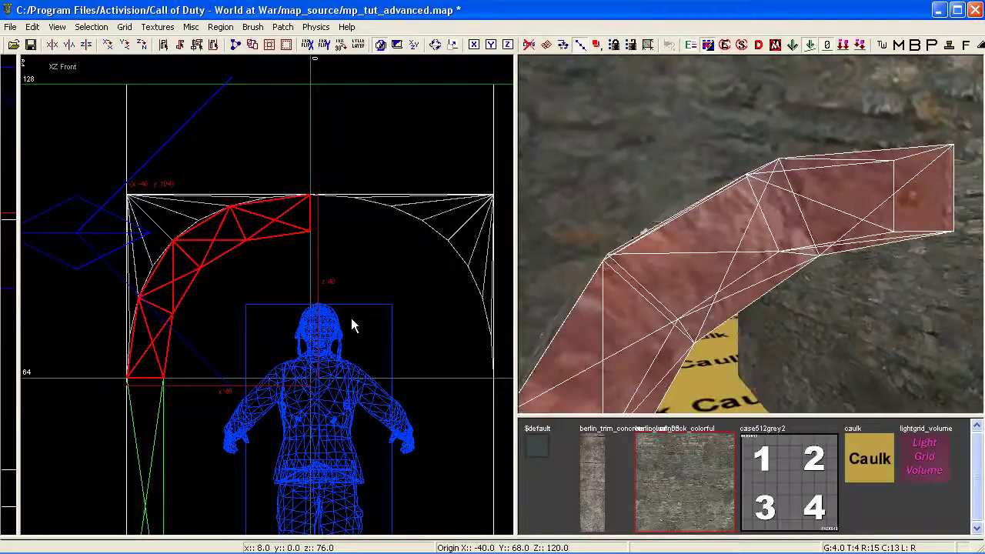
{"action": "right_click_drag", "start_coordinate": [346, 316], "coordinate": [387, 347]}
{"action": "key", "text": "Down"}
{"action": "key", "text": "Down"}
{"action": "key", "text": "Down"}
{"action": "key", "text": "Down"}
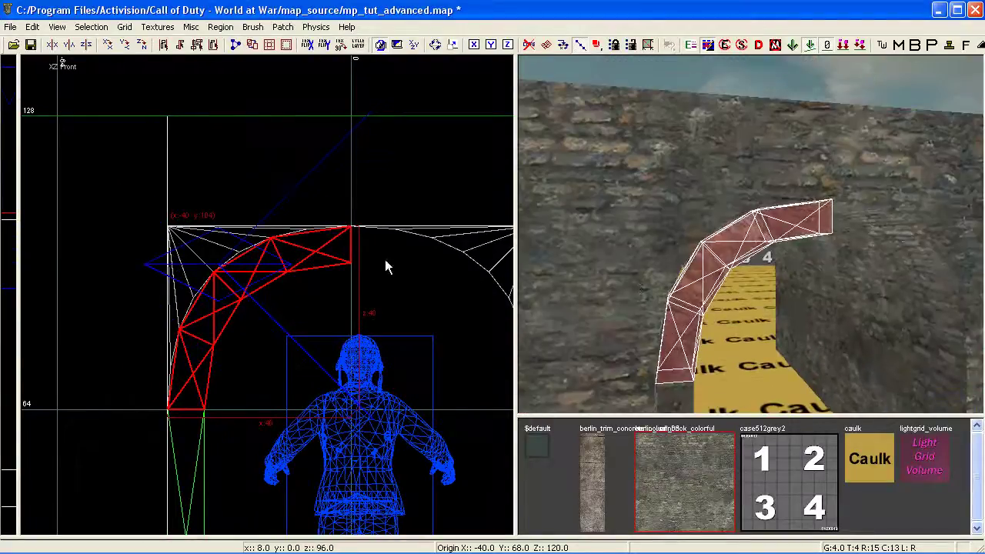
{"action": "scroll", "coordinate": [240, 262], "scroll_direction": "up", "scroll_amount": 3}
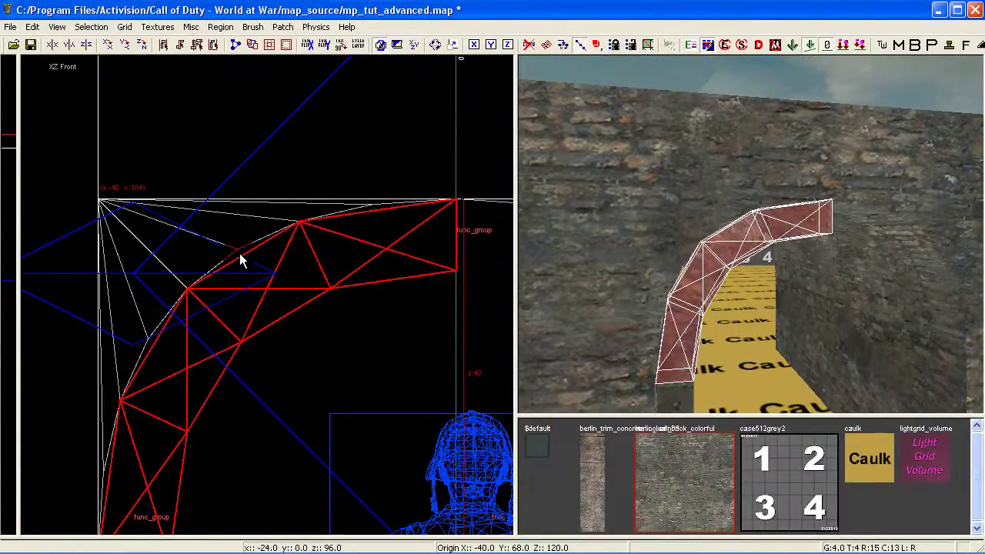
{"action": "key", "text": "shift+bracketright"}
{"action": "right_click_drag", "start_coordinate": [653, 287], "coordinate": [669, 304]}
{"action": "scroll", "coordinate": [257, 297], "scroll_direction": "down", "scroll_amount": 2}
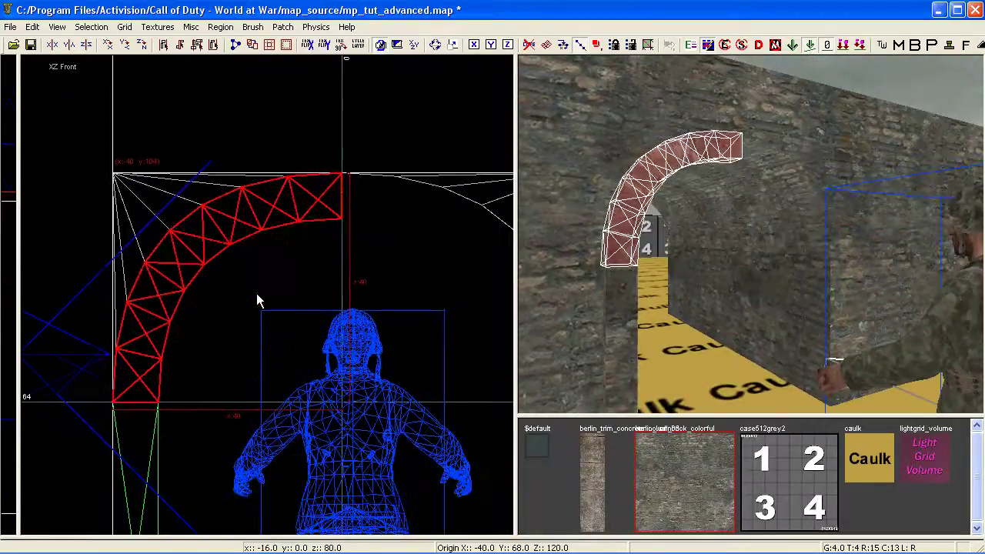
Step: Duplicate the post and curved trim together and shift the copy 40 units across into the other half of the opening
{"action": "left_click", "coordinate": [624, 311], "text": "shift"}
{"action": "scroll", "coordinate": [352, 331], "scroll_direction": "down", "scroll_amount": 3}
{"action": "right_click_drag", "start_coordinate": [352, 331], "coordinate": [314, 315]}
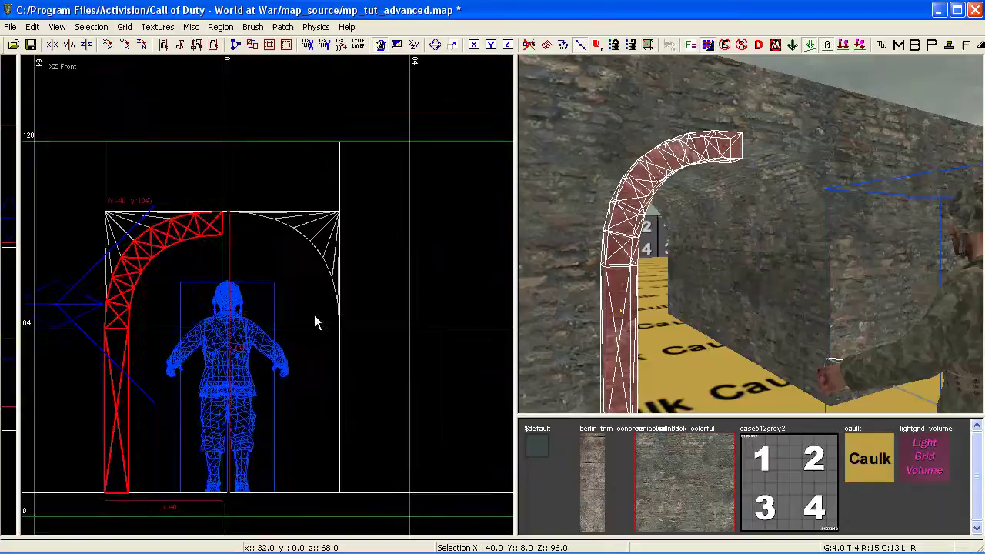
{"action": "key", "text": "space"}
{"action": "mouse_move", "coordinate": [128, 328]}
{"action": "left_mouse_down"}
{"action": "mouse_move", "coordinate": [169, 302]}
{"action": "mouse_move", "coordinate": [237, 311]}
{"action": "left_mouse_up"}
{"action": "key", "text": "ctrl+Tab"}
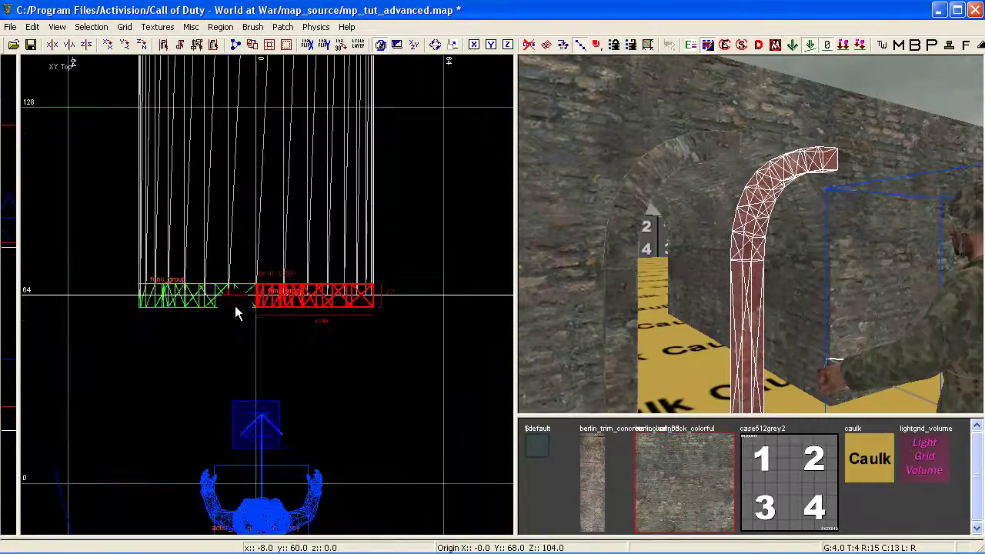
Step: Rotate the copied trim half a turn about the vertical axis to complete the arch frame
{"action": "key", "text": "r"}
{"action": "left_click_drag", "start_coordinate": [330, 248], "coordinate": [343, 277]}
{"action": "right_click_drag", "start_coordinate": [758, 336], "coordinate": [787, 323]}
Step: Texture both halves of the arch frame with berlin_trim_concrete_column03 using Natural mapping, and deselect them
{"action": "left_click", "coordinate": [697, 258], "text": "shift"}
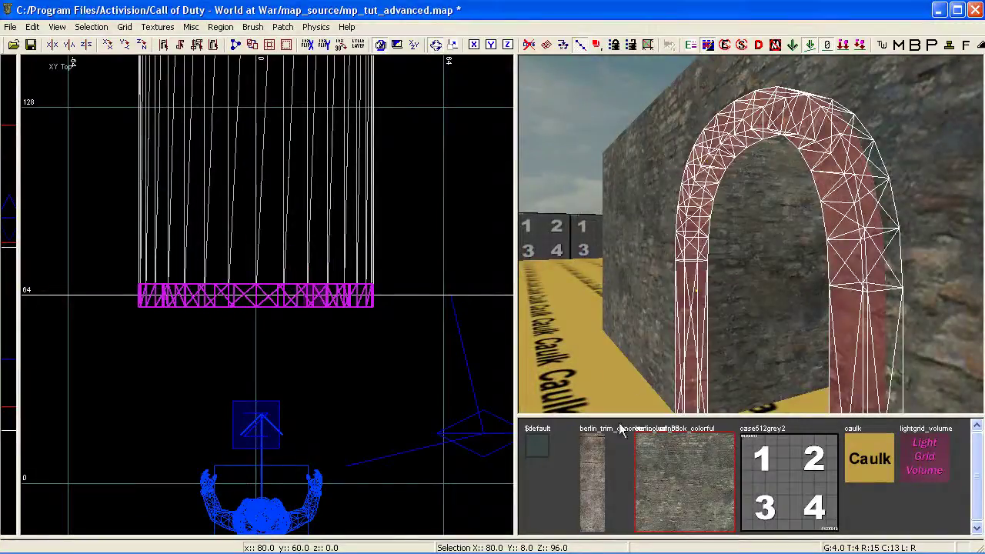
{"action": "left_click", "coordinate": [594, 459]}
{"action": "key", "text": "s"}
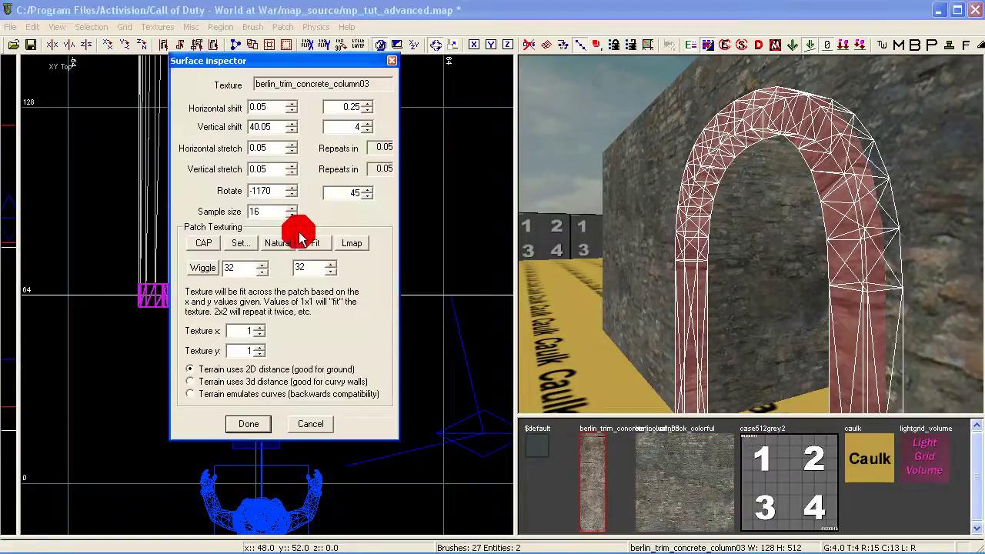
{"action": "left_click", "coordinate": [279, 243]}
{"action": "left_click", "coordinate": [261, 421]}
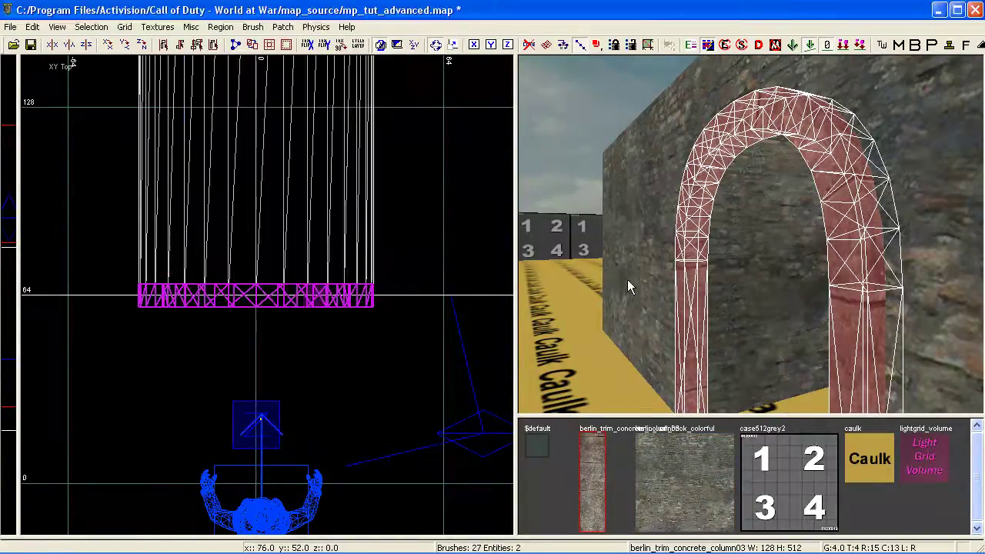
{"action": "key", "text": "Escape"}
{"action": "key", "text": "Escape"}
{"action": "right_click_drag", "start_coordinate": [658, 275], "coordinate": [639, 269]}
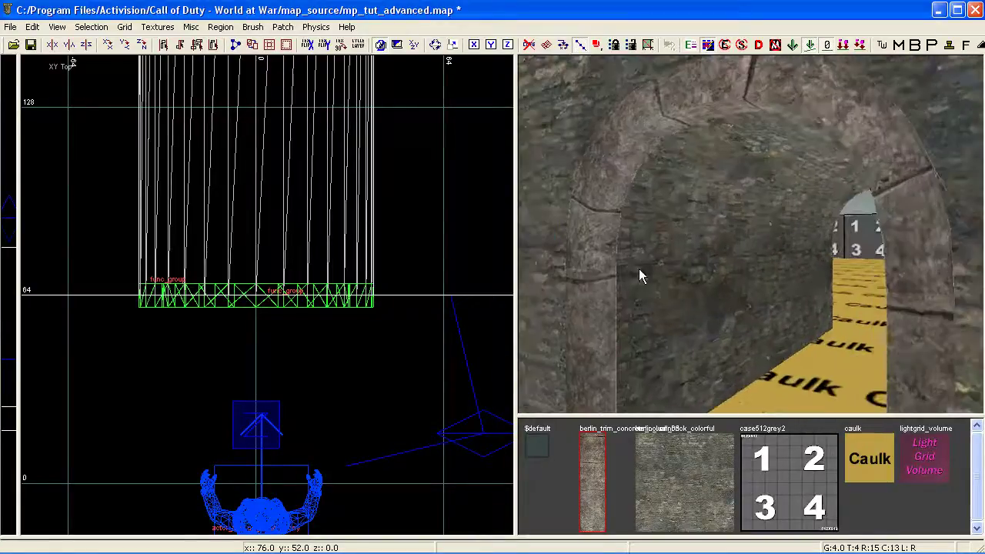
Step: Set the texture's vertical shift to 80.05 on both posts and both curved trims of the arch frame, and deselect them
{"action": "left_click", "coordinate": [612, 160], "text": "shift"}
{"action": "left_click", "coordinate": [592, 323], "text": "shift"}
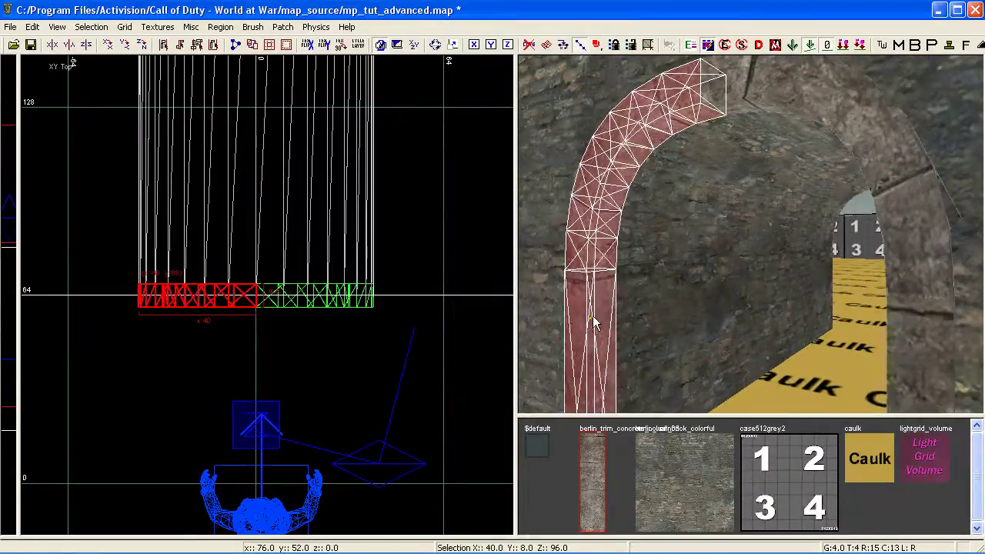
{"action": "left_click", "coordinate": [877, 127], "text": "shift"}
{"action": "left_click", "coordinate": [909, 328], "text": "shift"}
{"action": "key", "text": "s"}
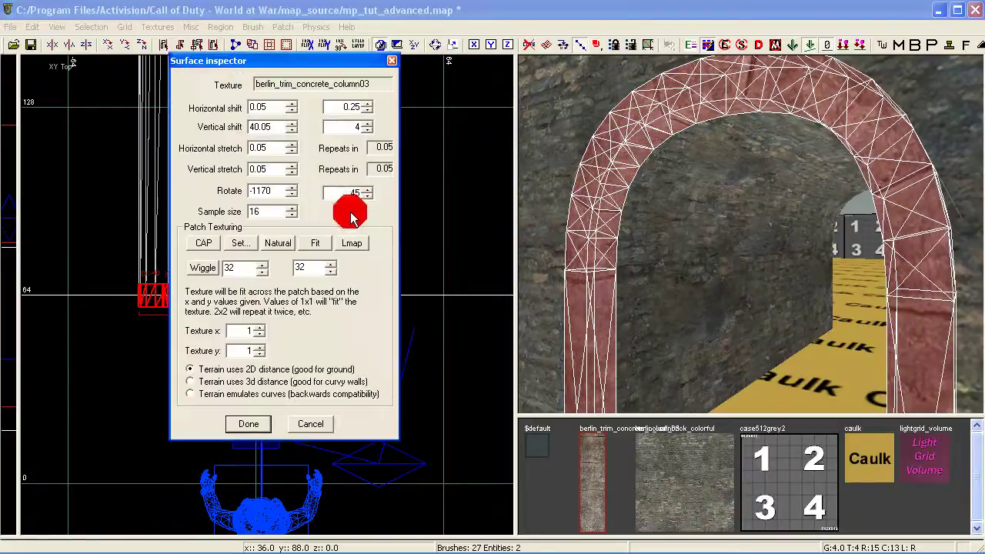
{"action": "left_click", "coordinate": [292, 123]}
{"action": "left_click", "coordinate": [291, 124]}
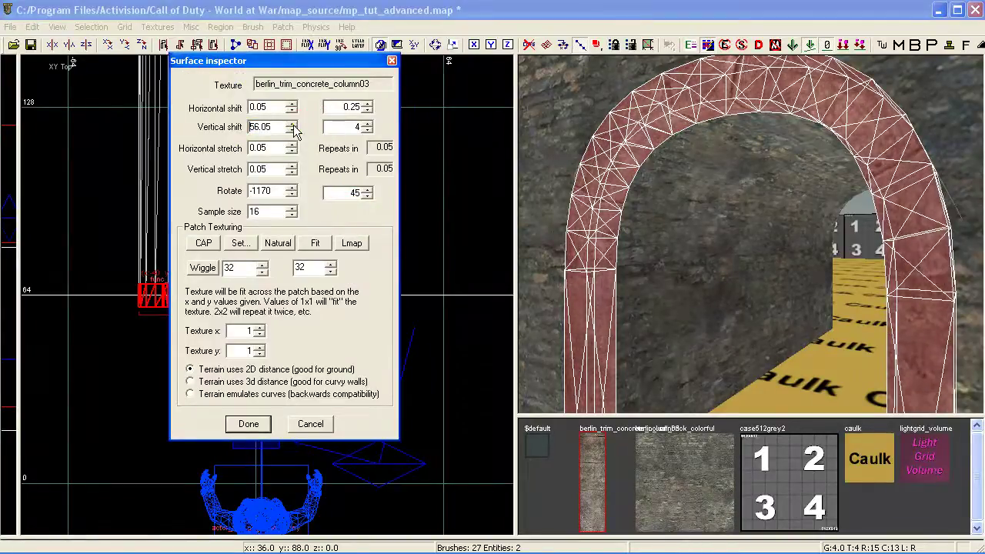
{"action": "left_click", "coordinate": [292, 124]}
{"action": "left_click", "coordinate": [291, 124]}
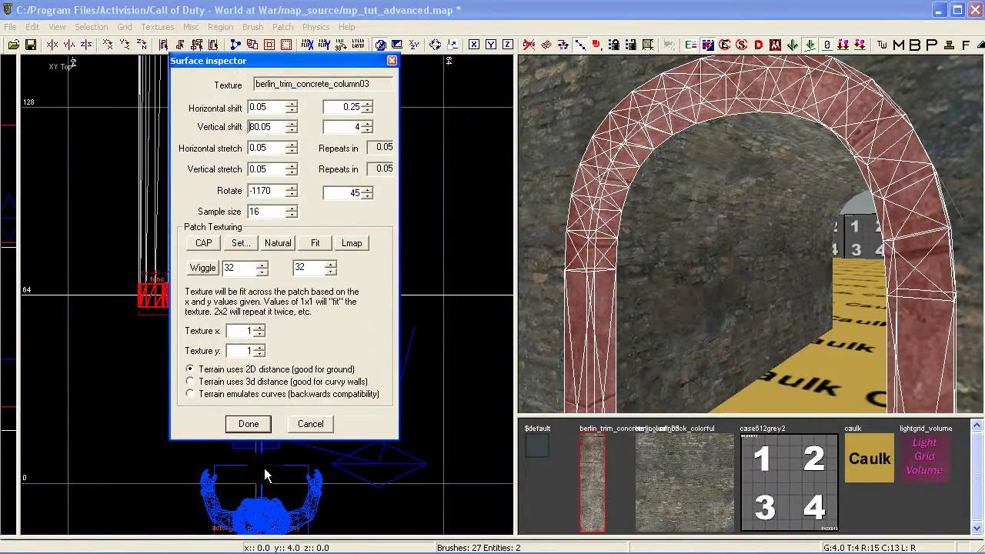
{"action": "left_click", "coordinate": [256, 425]}
{"action": "key", "text": "Escape"}
Step: Switch the 2D grid to the XZ front view and examine the upper curve of the arch frame
{"action": "right_click_drag", "start_coordinate": [667, 299], "coordinate": [809, 345]}
{"action": "scroll", "coordinate": [277, 286], "scroll_direction": "down", "scroll_amount": 3}
{"action": "key", "text": "ctrl+Tab"}
{"action": "scroll", "coordinate": [303, 297], "scroll_direction": "up", "scroll_amount": 2}
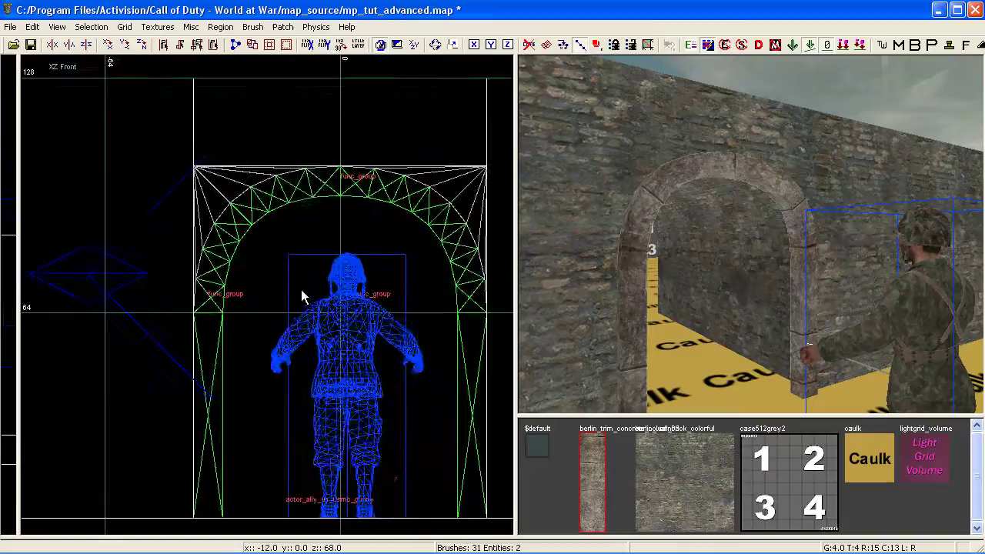
{"action": "right_click_drag", "start_coordinate": [302, 291], "coordinate": [219, 279]}
{"action": "scroll", "coordinate": [184, 240], "scroll_direction": "up", "scroll_amount": 5}
{"action": "right_click_drag", "start_coordinate": [692, 219], "coordinate": [712, 181]}
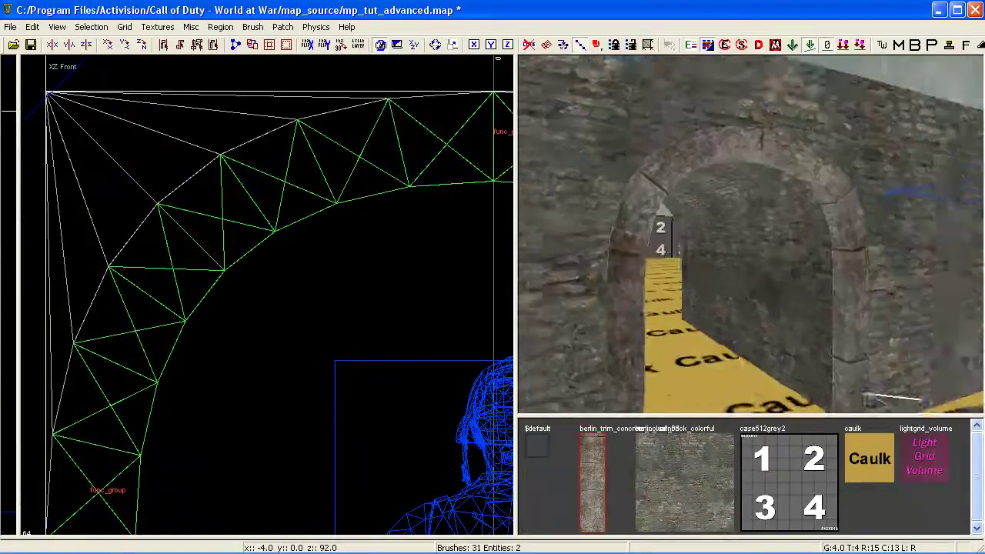
Step: Select the posts, curved trims, corner caps and passage ceiling to examine how the arch fits together, and deselect them
{"action": "left_click", "coordinate": [668, 190], "text": "shift"}
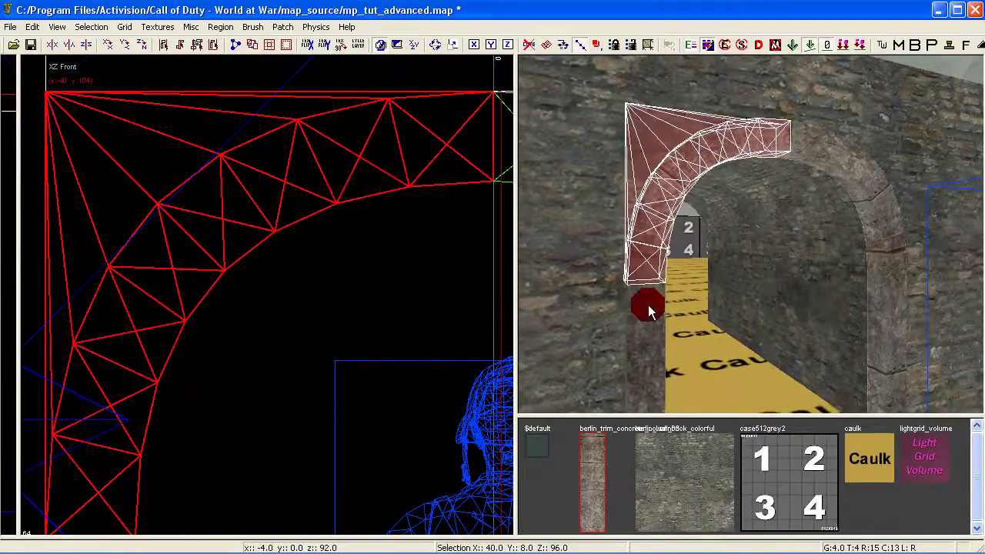
{"action": "left_click", "coordinate": [648, 306], "text": "shift"}
{"action": "left_click", "coordinate": [841, 171], "text": "shift"}
{"action": "left_click", "coordinate": [882, 300], "text": "shift"}
{"action": "right_click_drag", "start_coordinate": [882, 299], "coordinate": [831, 285]}
{"action": "left_click", "coordinate": [730, 170], "text": "shift"}
{"action": "right_click_drag", "start_coordinate": [729, 169], "coordinate": [800, 246]}
{"action": "scroll", "coordinate": [337, 224], "scroll_direction": "down", "scroll_amount": 5}
{"action": "right_click_drag", "start_coordinate": [335, 224], "coordinate": [213, 176]}
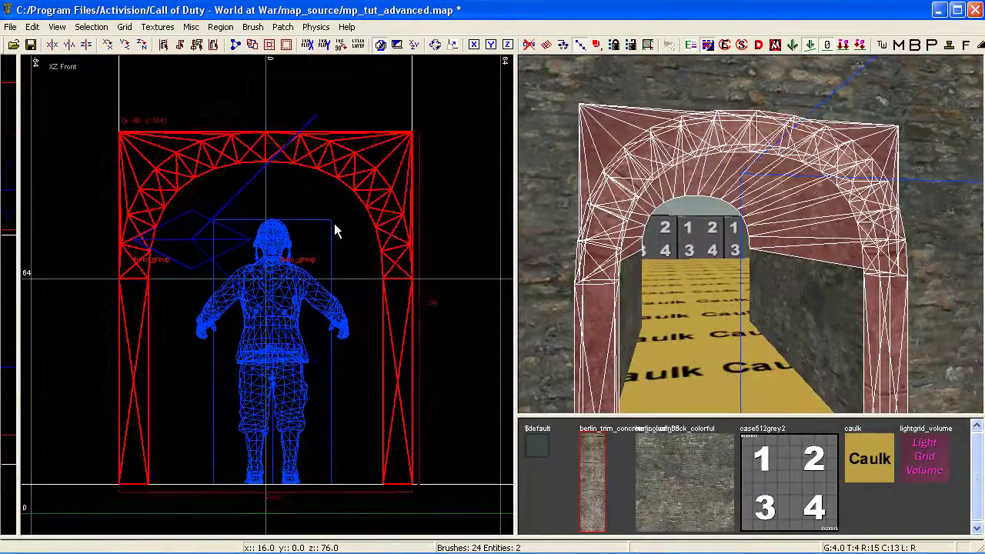
{"action": "right_click_drag", "start_coordinate": [735, 253], "coordinate": [762, 273]}
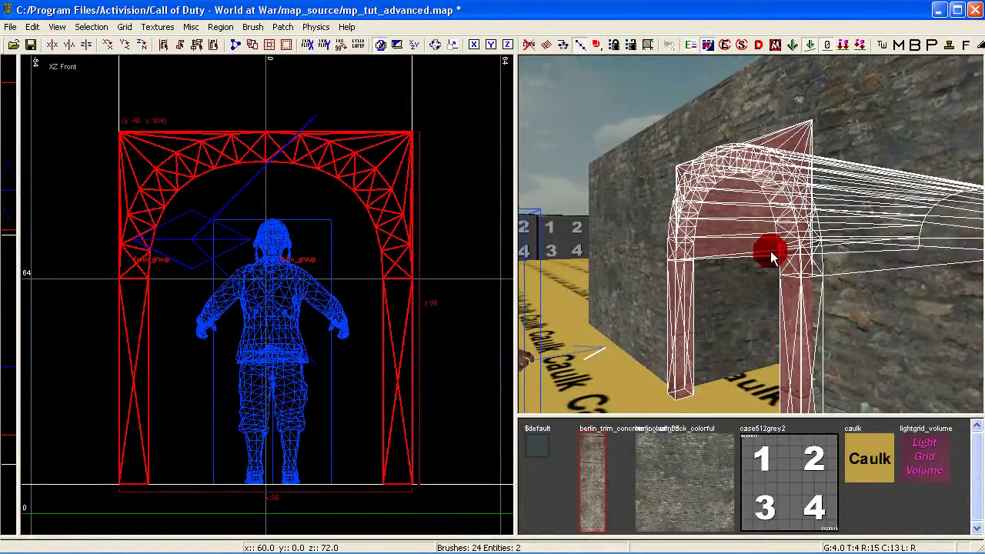
{"action": "key", "text": "Escape"}
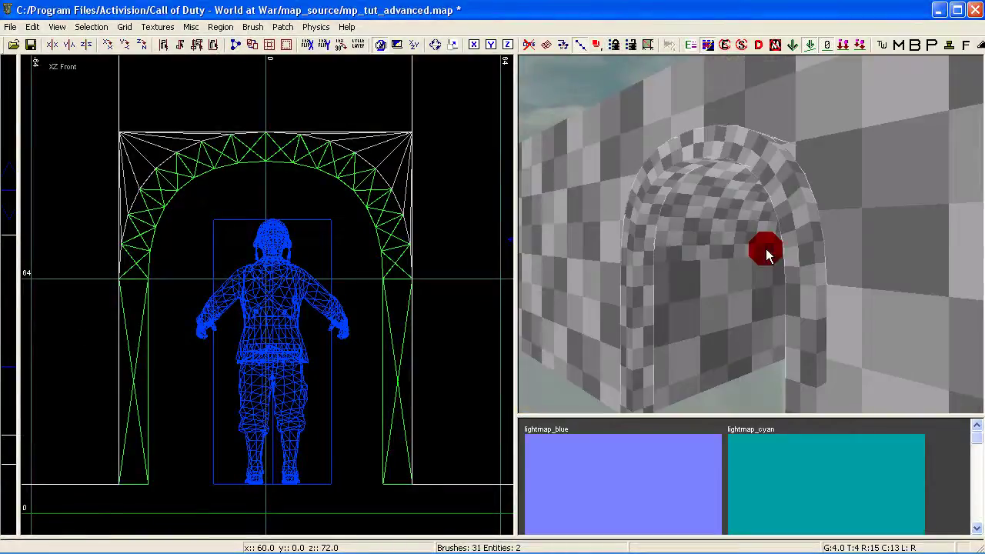
Step: In the lightmap layer, apply Natural mapping to both posts and both curved trims of the arch frame, and deselect them
{"action": "left_click", "coordinate": [635, 215], "text": "shift"}
{"action": "left_click", "coordinate": [625, 357], "text": "shift"}
{"action": "left_click", "coordinate": [808, 312], "text": "shift"}
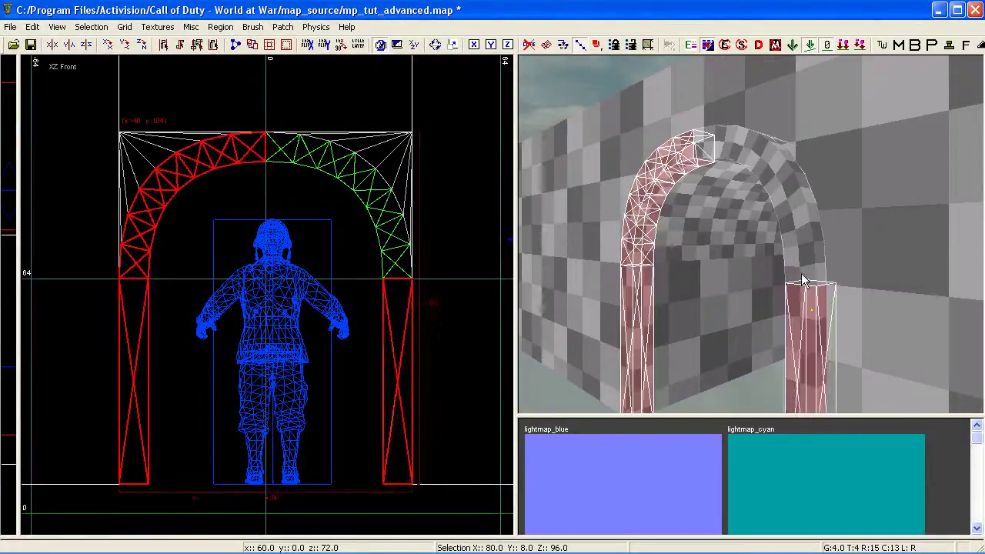
{"action": "left_click", "coordinate": [791, 220], "text": "shift"}
{"action": "key", "text": "s"}
{"action": "left_click", "coordinate": [278, 244]}
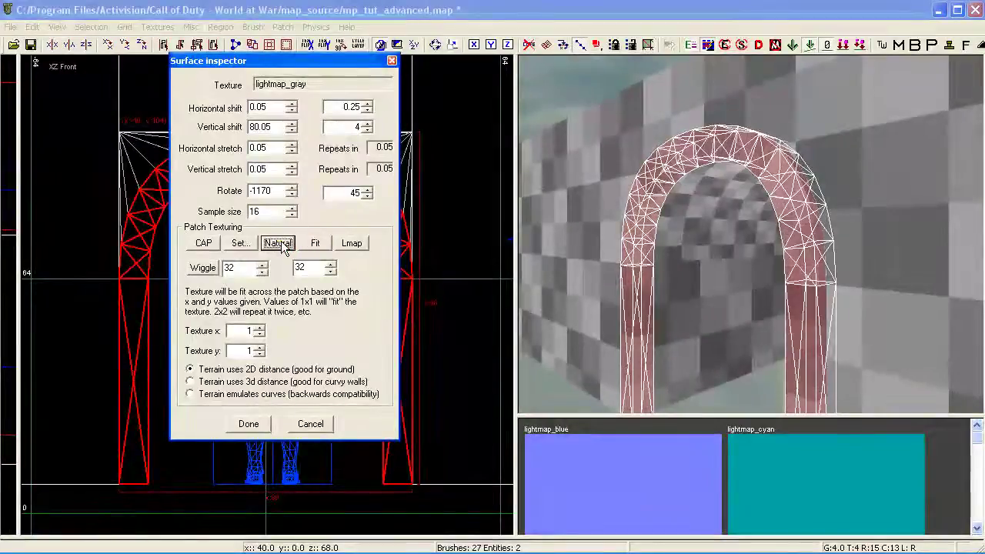
{"action": "left_click", "coordinate": [261, 425]}
{"action": "key", "text": "Escape"}
{"action": "right_click_drag", "start_coordinate": [601, 337], "coordinate": [638, 326]}
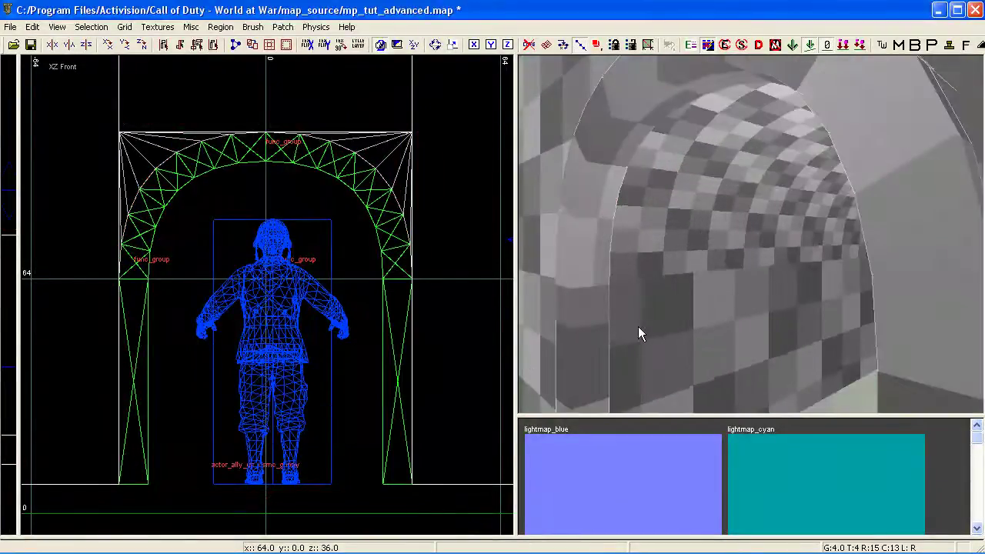
Step: Apply Natural lightmap mapping to the curved ceiling patch inside the passage and deselect it
{"action": "left_click", "coordinate": [676, 215], "text": "shift"}
{"action": "key", "text": "s"}
{"action": "left_click", "coordinate": [293, 244]}
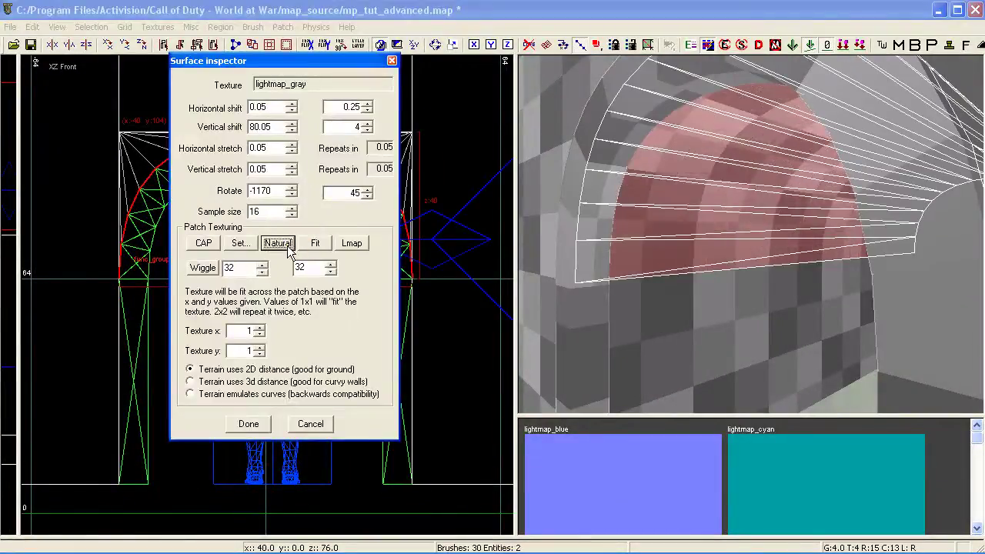
{"action": "left_click", "coordinate": [249, 424]}
{"action": "key", "text": "Escape"}
{"action": "right_click_drag", "start_coordinate": [677, 300], "coordinate": [696, 277]}
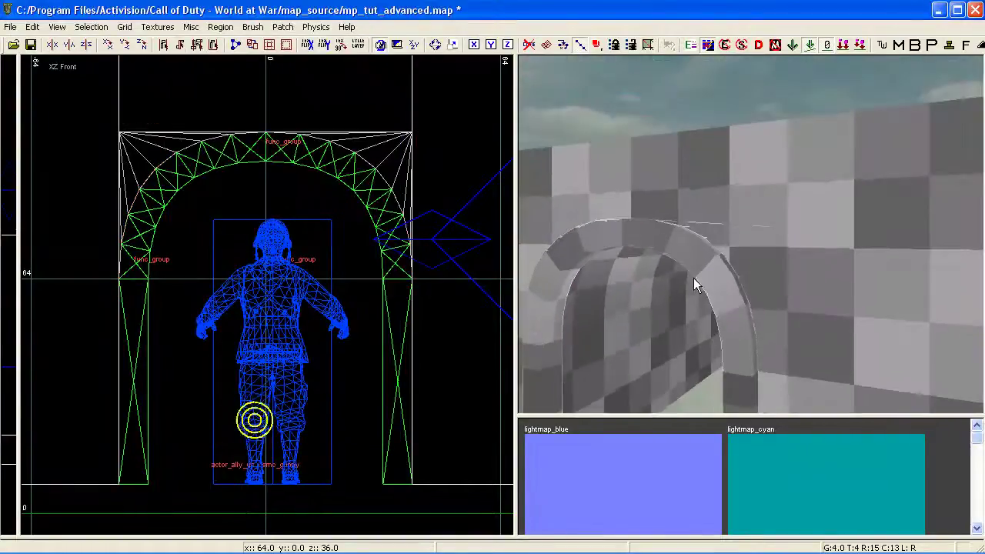
Step: Apply Natural lightmap mapping to both corner caps above the arch and deselect them
{"action": "left_click", "coordinate": [727, 246], "text": "shift"}
{"action": "right_click_drag", "start_coordinate": [727, 246], "coordinate": [669, 247]}
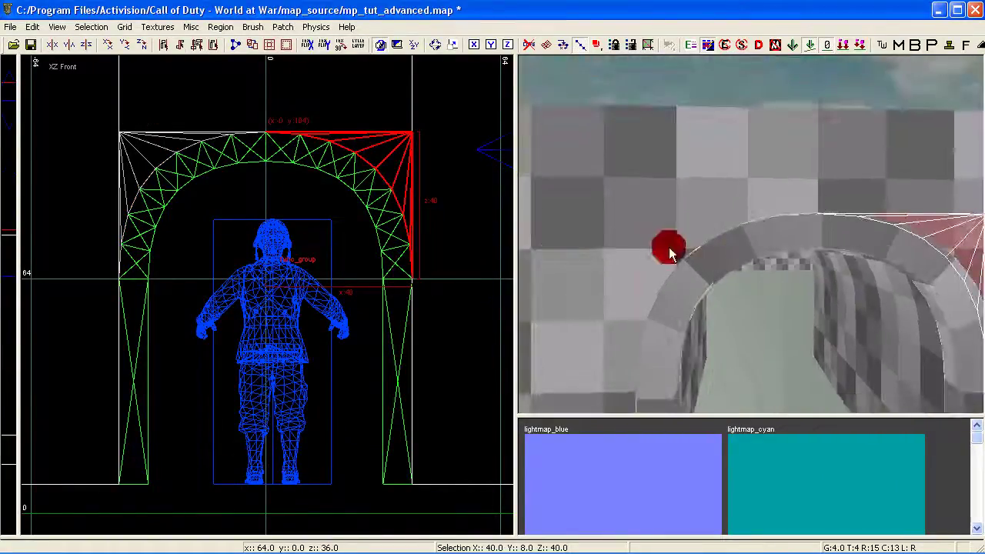
{"action": "left_click", "coordinate": [666, 244], "text": "shift"}
{"action": "key", "text": "s"}
{"action": "left_click", "coordinate": [278, 244]}
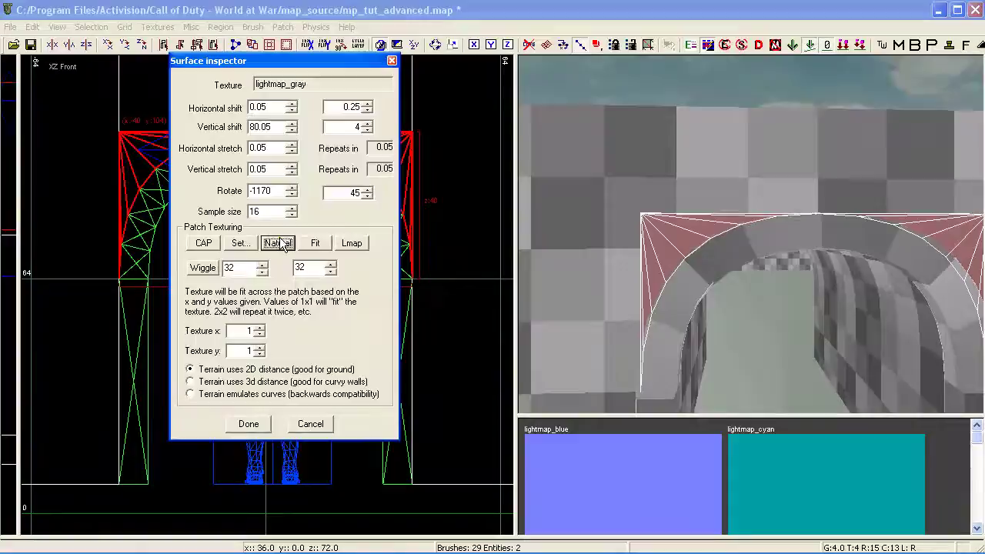
{"action": "left_click", "coordinate": [250, 425]}
{"action": "key", "text": "Escape"}
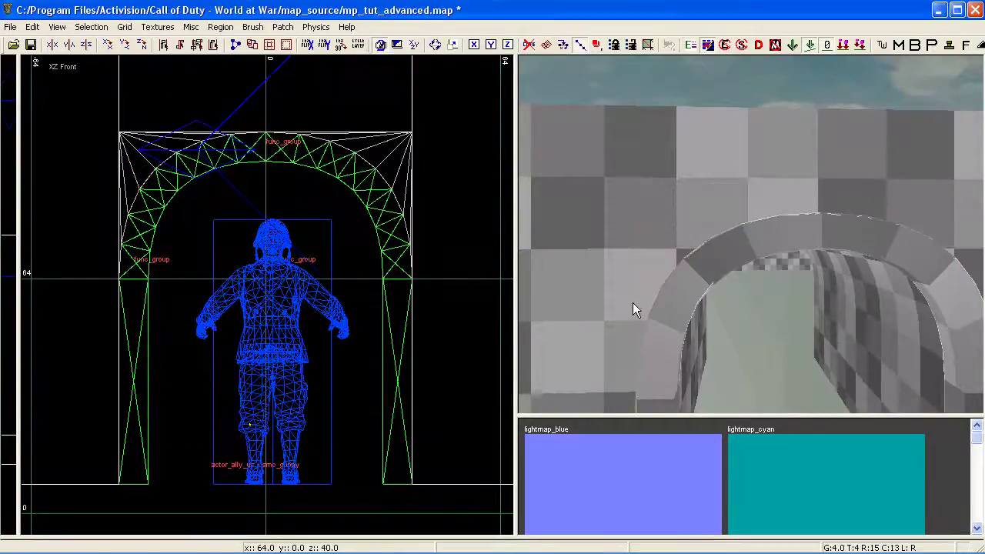
Step: Switch from the lightmap layer back to the regular textures and view the finished arch
{"action": "right_click_drag", "start_coordinate": [633, 307], "coordinate": [616, 280]}
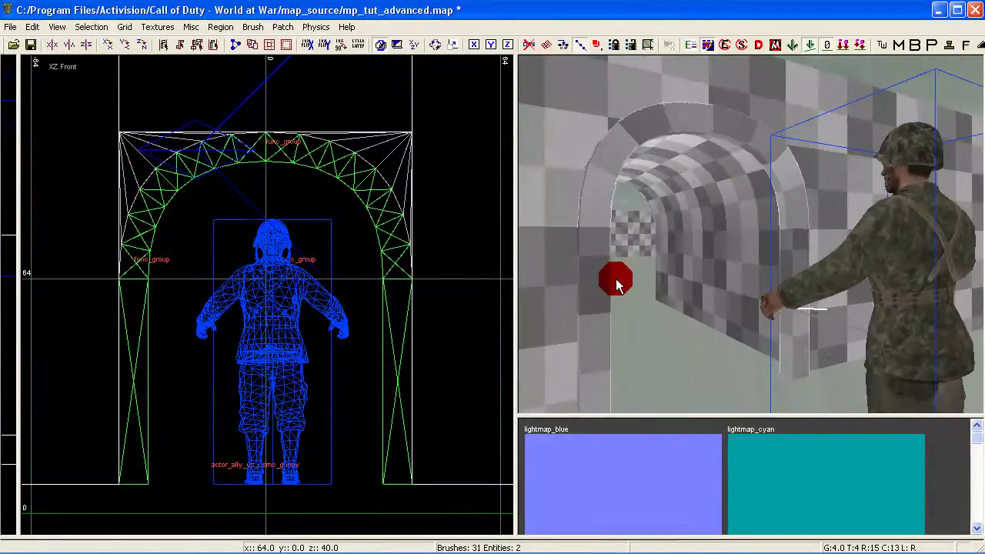
{"action": "key", "text": "l"}
{"action": "key", "text": "ctrl+shift+s"}
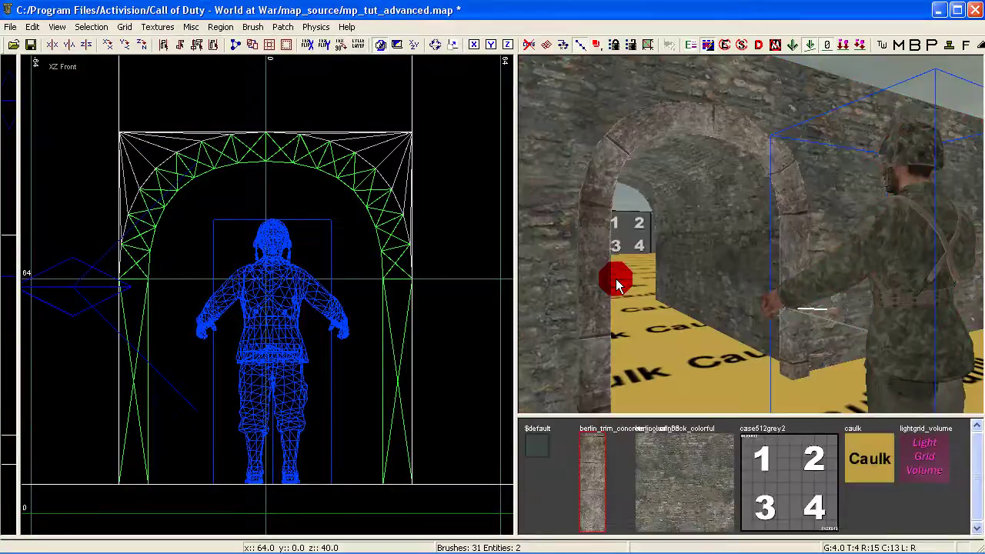
{"action": "mouse_move", "coordinate": [709, 266]}
{"action": "right_mouse_down"}
{"action": "mouse_move", "coordinate": [677, 254]}
{"action": "mouse_move", "coordinate": [663, 286]}
{"action": "mouse_move", "coordinate": [666, 315]}
{"action": "mouse_move", "coordinate": [654, 293]}
{"action": "mouse_move", "coordinate": [696, 286]}
{"action": "mouse_move", "coordinate": [688, 308]}
{"action": "mouse_move", "coordinate": [711, 266]}
{"action": "right_mouse_up"}
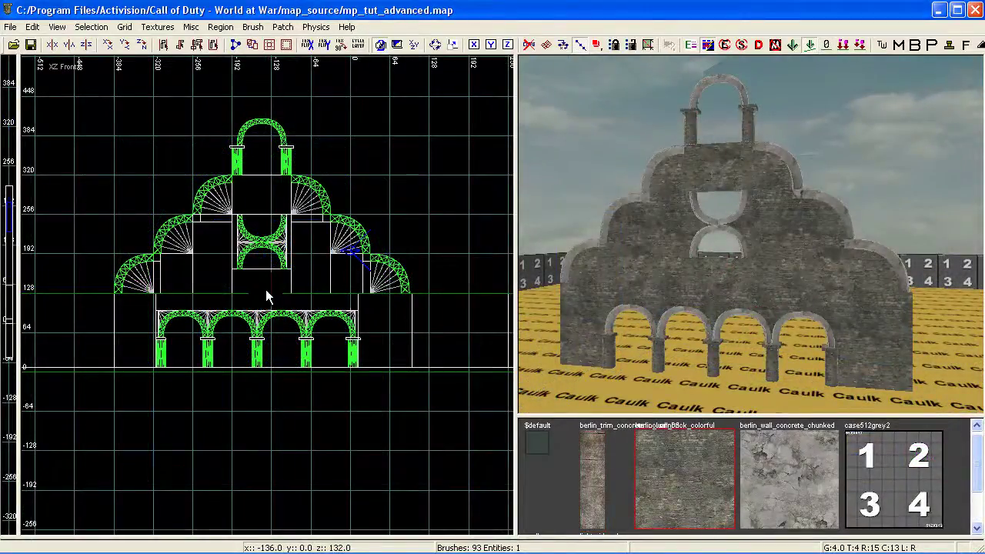
Step: Examine the example facade's lower arcade, selecting one arch's corner cap and curved trim to see how they meet above the column
{"action": "scroll", "coordinate": [266, 289], "scroll_direction": "up", "scroll_amount": 2}
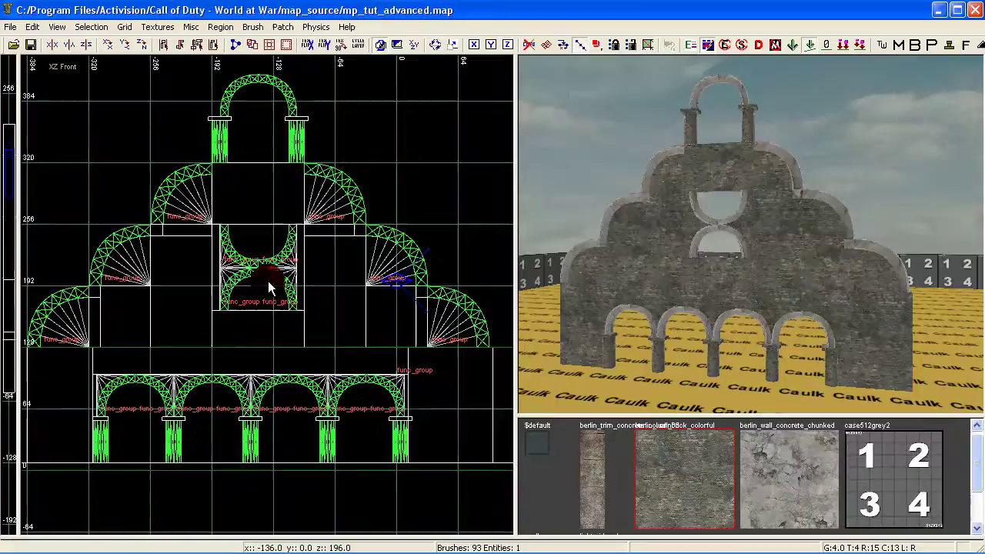
{"action": "scroll", "coordinate": [267, 281], "scroll_direction": "down", "scroll_amount": 1}
{"action": "right_click_drag", "start_coordinate": [624, 303], "coordinate": [719, 308]}
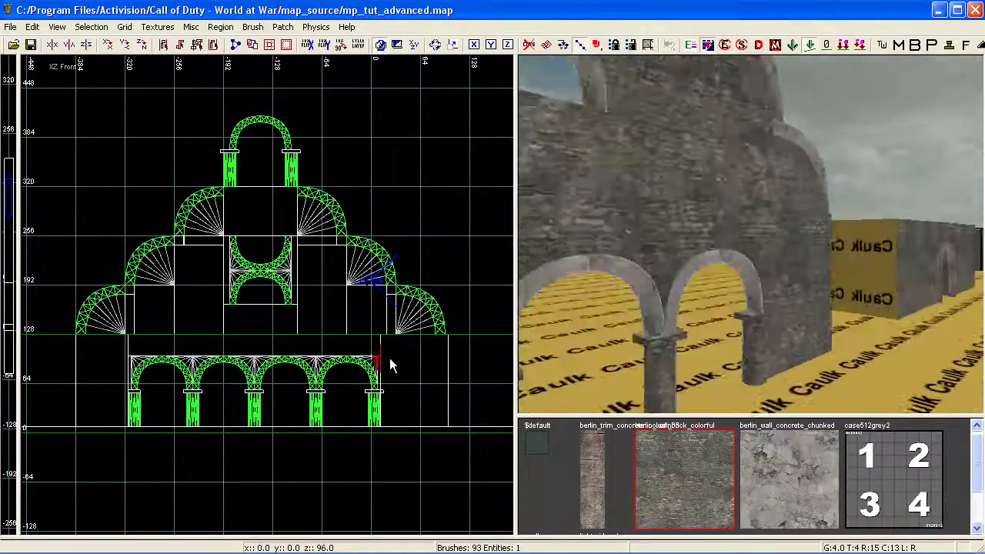
{"action": "scroll", "coordinate": [339, 358], "scroll_direction": "up", "scroll_amount": 4}
{"action": "scroll", "coordinate": [322, 366], "scroll_direction": "up", "scroll_amount": 5}
{"action": "right_click_drag", "start_coordinate": [322, 366], "coordinate": [420, 112]}
{"action": "right_click_drag", "start_coordinate": [310, 263], "coordinate": [298, 364]}
{"action": "left_click", "coordinate": [308, 176], "text": "shift"}
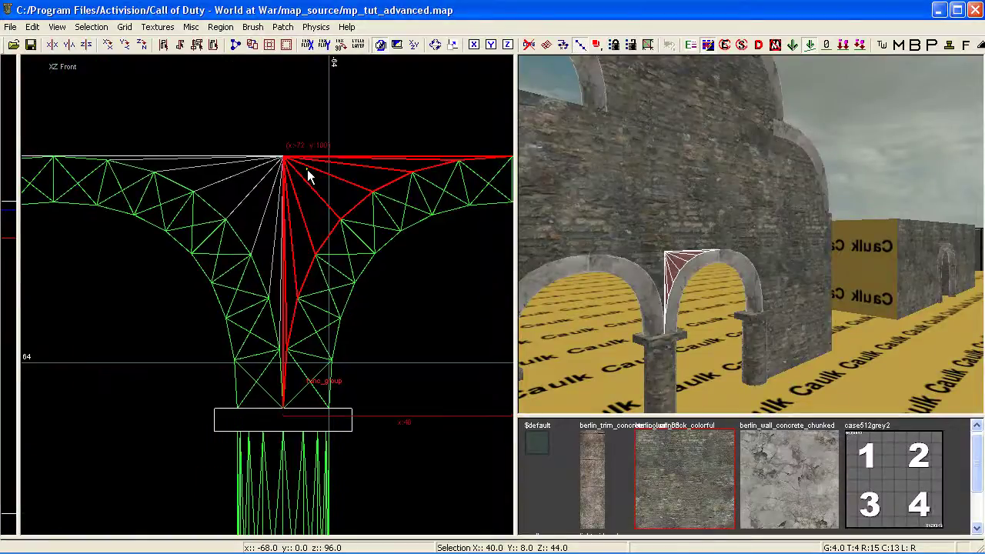
{"action": "left_click", "coordinate": [685, 275], "text": "shift"}
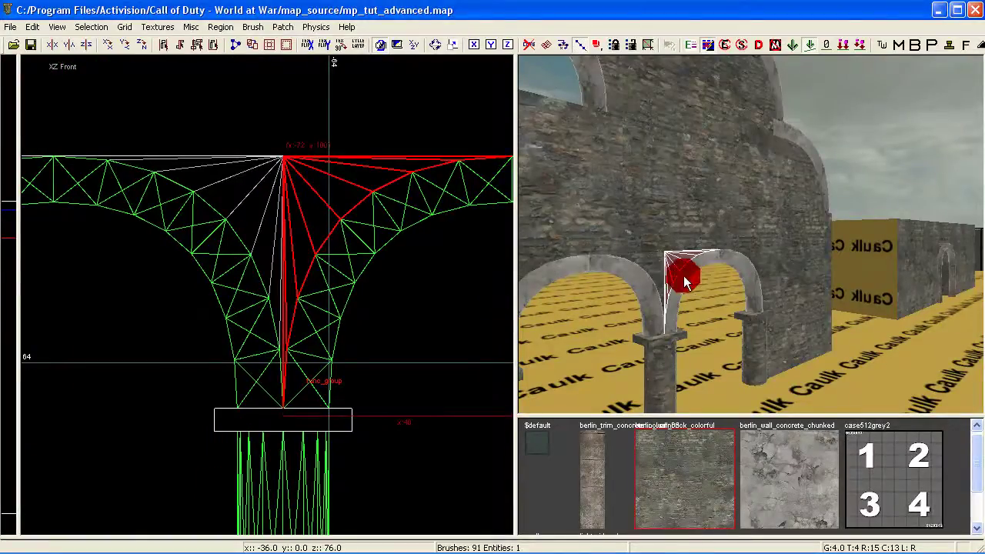
{"action": "right_click_drag", "start_coordinate": [759, 307], "coordinate": [781, 331]}
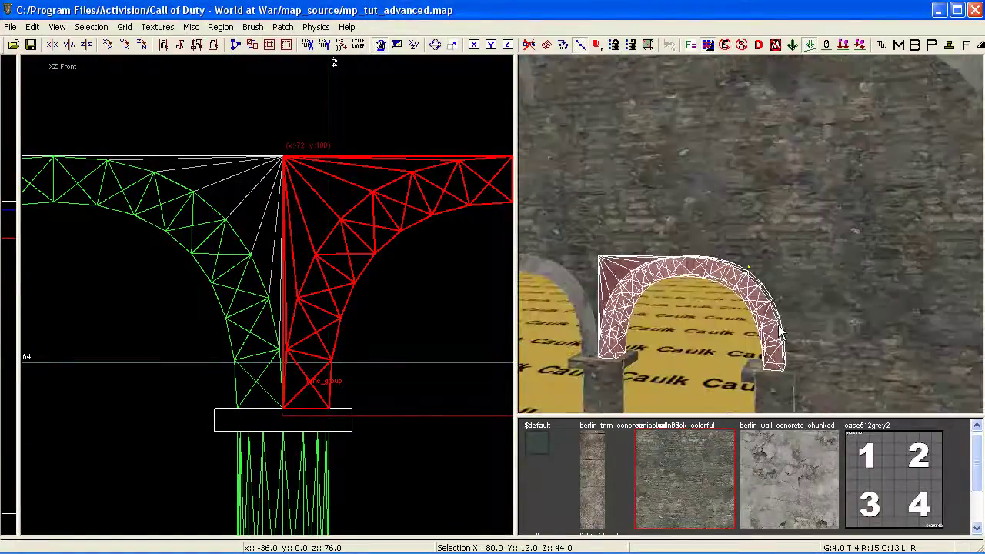
{"action": "left_click", "coordinate": [761, 267], "text": "shift"}
{"action": "key", "text": "Escape"}
Step: Examine the facade's lowest rounded shoulder by selecting its quarter-circle wall fill and the curved trim around it, and deselect them
{"action": "right_click_drag", "start_coordinate": [761, 268], "coordinate": [777, 213]}
{"action": "left_click", "coordinate": [753, 159], "text": "shift"}
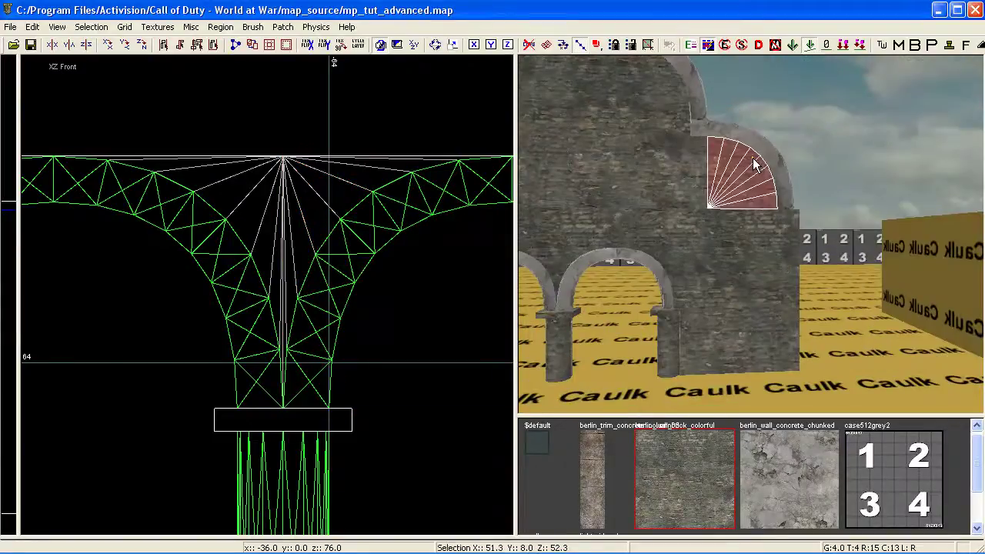
{"action": "left_click", "coordinate": [756, 144], "text": "shift"}
{"action": "scroll", "coordinate": [275, 242], "scroll_direction": "down", "scroll_amount": 4}
{"action": "right_click_drag", "start_coordinate": [272, 242], "coordinate": [224, 241]}
{"action": "scroll", "coordinate": [224, 242], "scroll_direction": "down", "scroll_amount": 4}
{"action": "scroll", "coordinate": [217, 232], "scroll_direction": "up", "scroll_amount": 5}
{"action": "scroll", "coordinate": [217, 240], "scroll_direction": "down", "scroll_amount": 4}
{"action": "scroll", "coordinate": [268, 239], "scroll_direction": "up", "scroll_amount": 2}
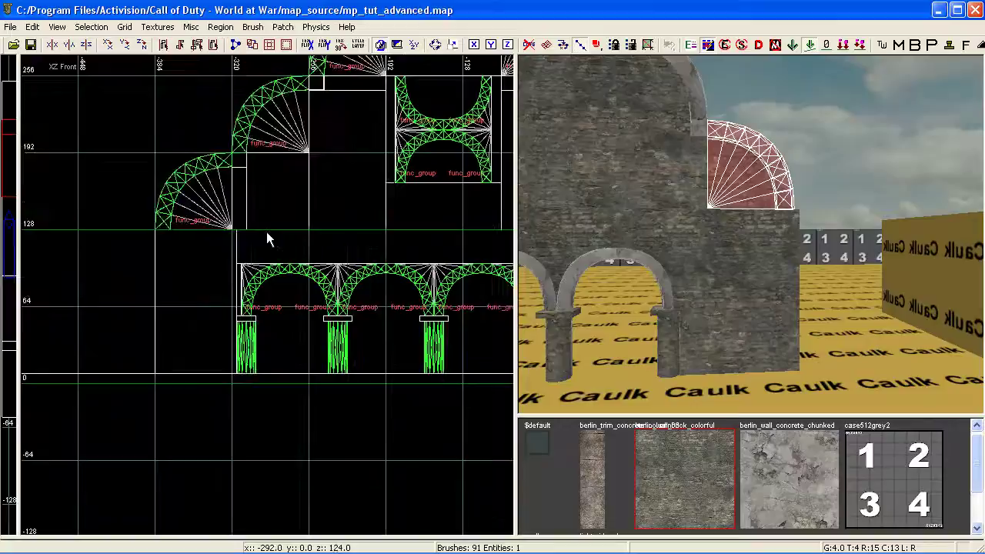
{"action": "key", "text": "Escape"}
Step: Examine the middle-tier rounded shoulder on the facade's opposite side by selecting its wall fill and curved trim, and deselect it
{"action": "mouse_move", "coordinate": [609, 209]}
{"action": "right_mouse_down"}
{"action": "mouse_move", "coordinate": [585, 208]}
{"action": "mouse_move", "coordinate": [633, 208]}
{"action": "right_mouse_up"}
{"action": "left_click", "coordinate": [638, 198], "text": "shift"}
{"action": "scroll", "coordinate": [303, 209], "scroll_direction": "up", "scroll_amount": 4}
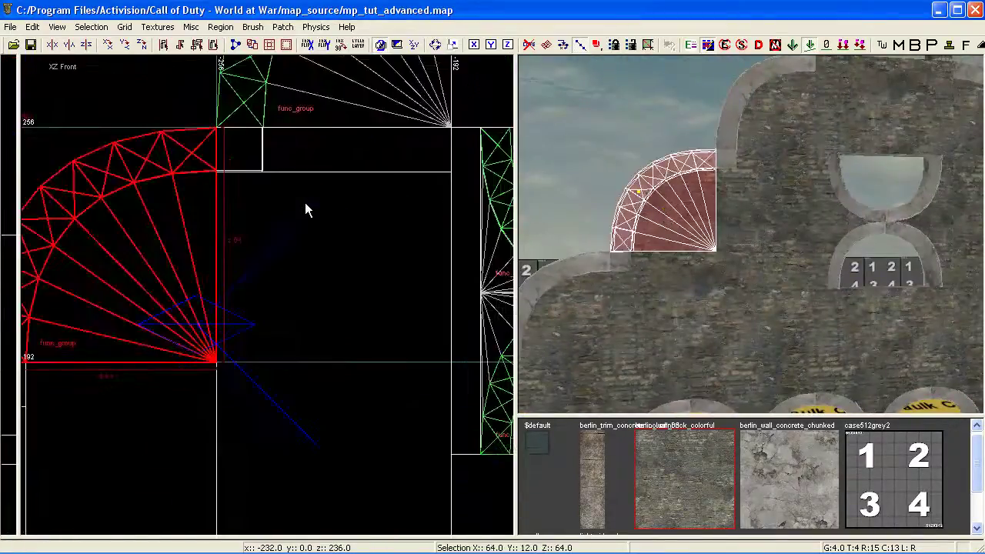
{"action": "right_click_drag", "start_coordinate": [324, 191], "coordinate": [462, 138]}
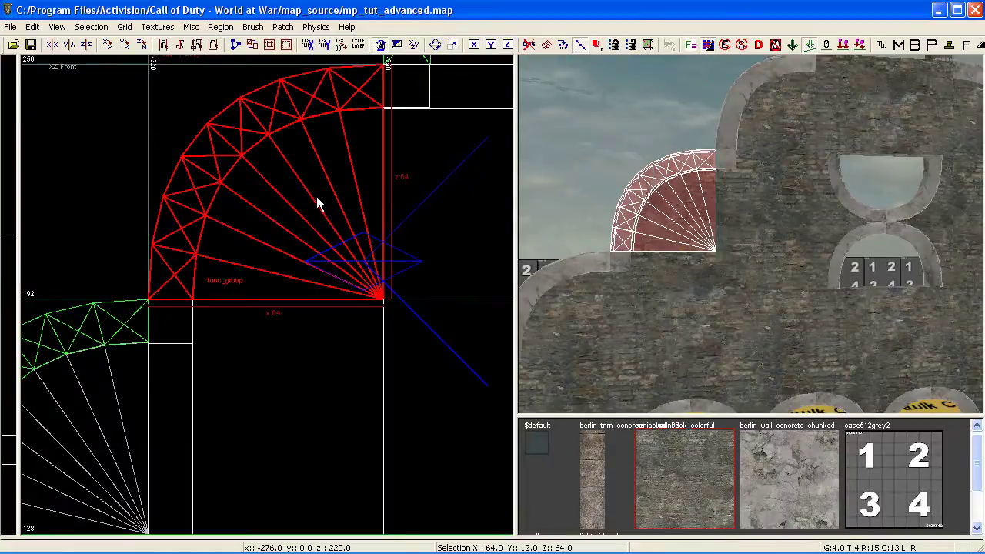
{"action": "mouse_move", "coordinate": [740, 235]}
{"action": "right_mouse_down"}
{"action": "mouse_move", "coordinate": [740, 254]}
{"action": "mouse_move", "coordinate": [758, 243]}
{"action": "mouse_move", "coordinate": [742, 237]}
{"action": "right_mouse_up"}
{"action": "key", "text": "Escape"}
Step: Review the whole example facade from the front, inspect its rounded shoulder pieces once more, and deselect them
{"action": "scroll", "coordinate": [359, 252], "scroll_direction": "down", "scroll_amount": 5}
{"action": "scroll", "coordinate": [362, 260], "scroll_direction": "down", "scroll_amount": 1}
{"action": "scroll", "coordinate": [350, 283], "scroll_direction": "down", "scroll_amount": 3}
{"action": "right_click_drag", "start_coordinate": [347, 282], "coordinate": [238, 276]}
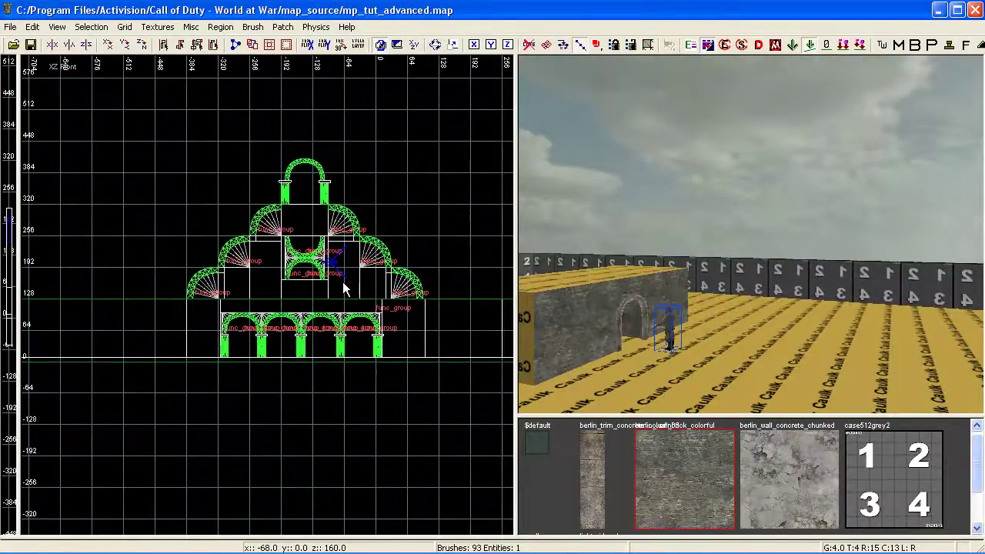
{"action": "scroll", "coordinate": [333, 280], "scroll_direction": "up", "scroll_amount": 3}
{"action": "mouse_move", "coordinate": [632, 303]}
{"action": "right_mouse_down"}
{"action": "mouse_move", "coordinate": [600, 296]}
{"action": "mouse_move", "coordinate": [627, 298]}
{"action": "mouse_move", "coordinate": [616, 302]}
{"action": "right_mouse_up"}
{"action": "right_click", "coordinate": [636, 300]}
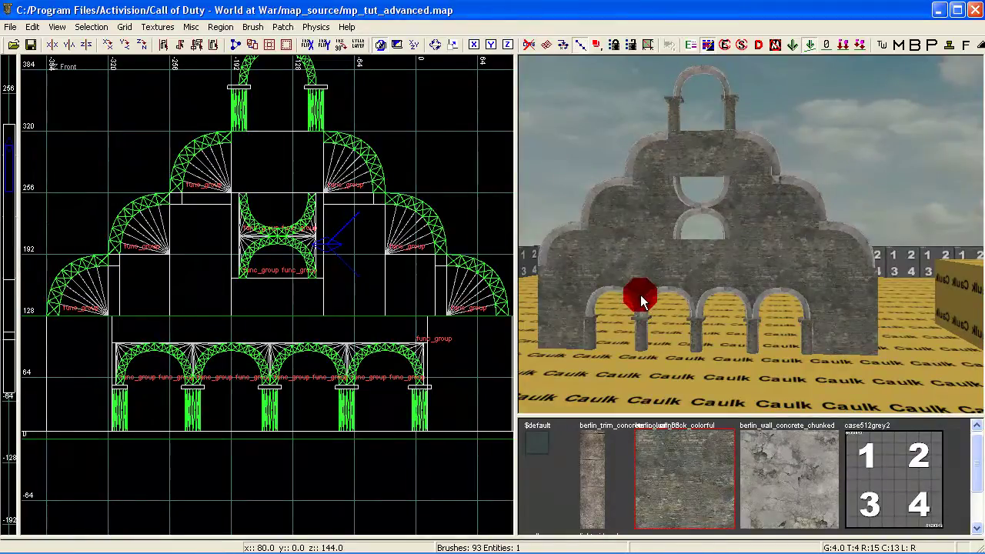
{"action": "mouse_move", "coordinate": [654, 296]}
{"action": "right_mouse_down"}
{"action": "mouse_move", "coordinate": [685, 288]}
{"action": "mouse_move", "coordinate": [642, 289]}
{"action": "mouse_move", "coordinate": [658, 294]}
{"action": "mouse_move", "coordinate": [662, 277]}
{"action": "mouse_move", "coordinate": [654, 257]}
{"action": "mouse_move", "coordinate": [631, 269]}
{"action": "mouse_move", "coordinate": [650, 243]}
{"action": "mouse_move", "coordinate": [669, 295]}
{"action": "right_mouse_up"}
{"action": "left_click", "coordinate": [803, 249], "text": "shift"}
{"action": "left_click", "coordinate": [846, 233], "text": "shift"}
{"action": "right_click_drag", "start_coordinate": [846, 233], "coordinate": [779, 235]}
{"action": "key", "text": "Escape"}
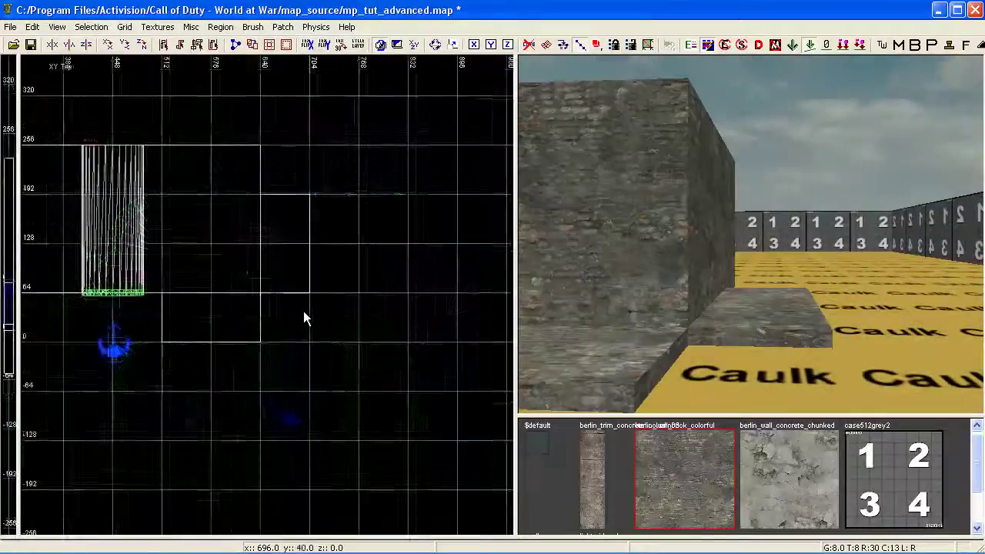
Step: Draw a 64 × 64 unit brush, 8 units high, in the empty corner where the two low brick ledges meet
{"action": "scroll", "coordinate": [306, 312], "scroll_direction": "up", "scroll_amount": 2}
{"action": "scroll", "coordinate": [307, 312], "scroll_direction": "down", "scroll_amount": 2}
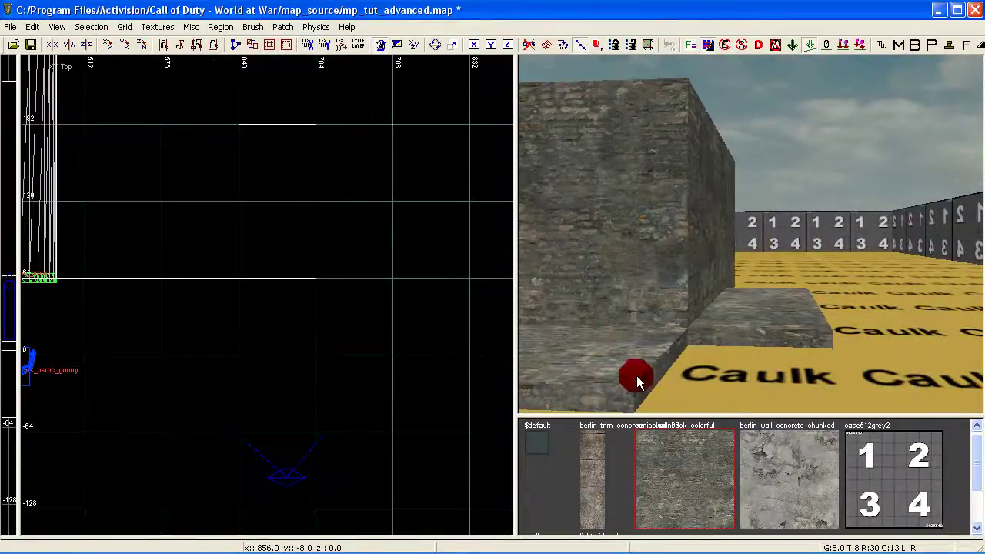
{"action": "scroll", "coordinate": [278, 334], "scroll_direction": "down", "scroll_amount": 3}
{"action": "left_click", "coordinate": [613, 373], "text": "shift"}
{"action": "left_click", "coordinate": [725, 334], "text": "shift"}
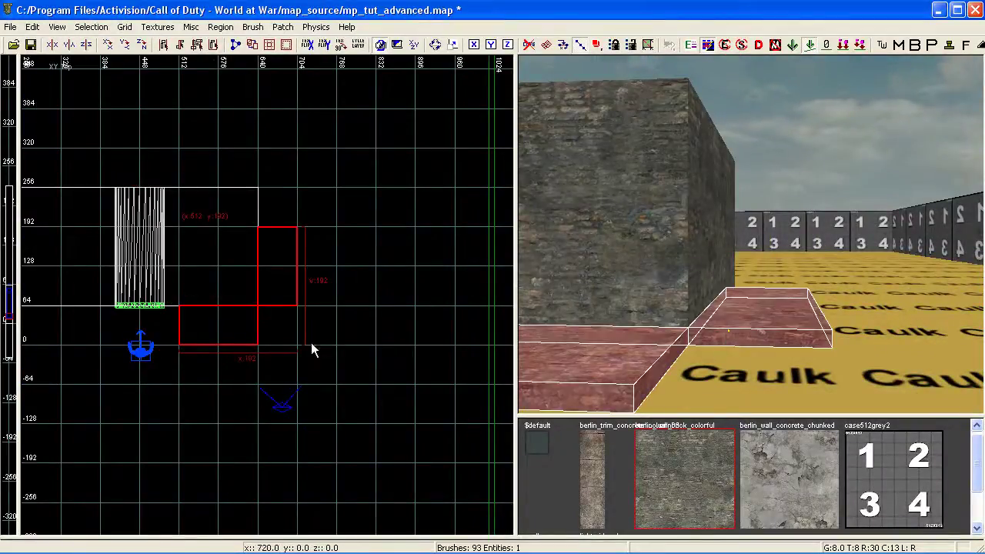
{"action": "scroll", "coordinate": [270, 329], "scroll_direction": "up", "scroll_amount": 6}
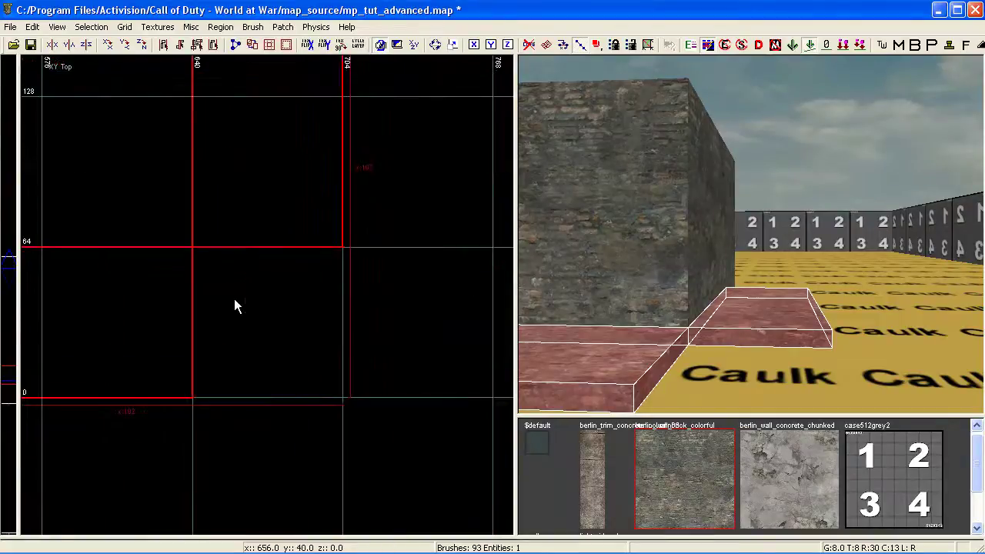
{"action": "key", "text": "Escape"}
{"action": "left_click_drag", "start_coordinate": [193, 246], "coordinate": [349, 399]}
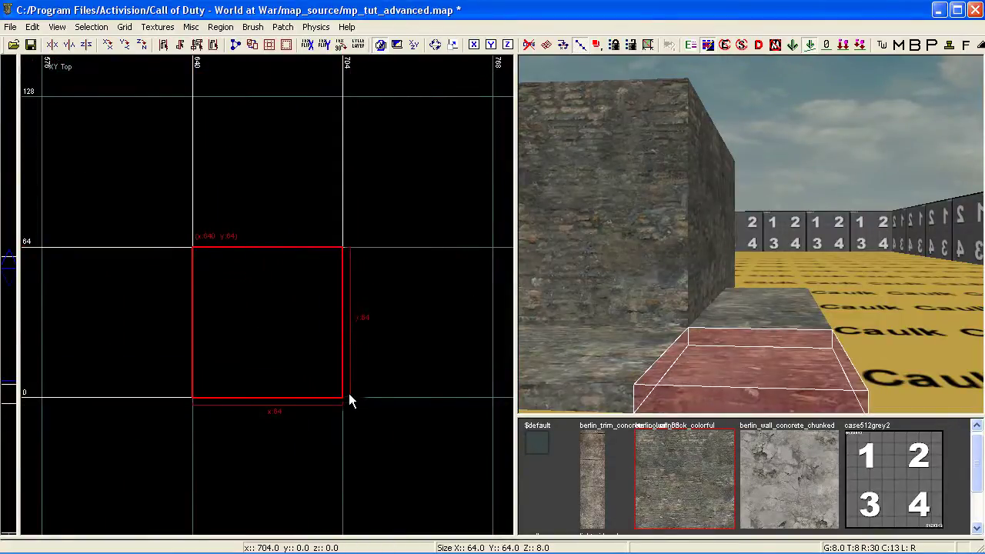
Step: Convert the new corner brush into a bevel curve patch that rounds the outer edge between the two ledges
{"action": "mouse_move", "coordinate": [726, 393]}
{"action": "right_mouse_down"}
{"action": "mouse_move", "coordinate": [742, 391]}
{"action": "mouse_move", "coordinate": [670, 385]}
{"action": "mouse_move", "coordinate": [727, 388]}
{"action": "right_mouse_up"}
{"action": "left_click", "coordinate": [282, 26]}
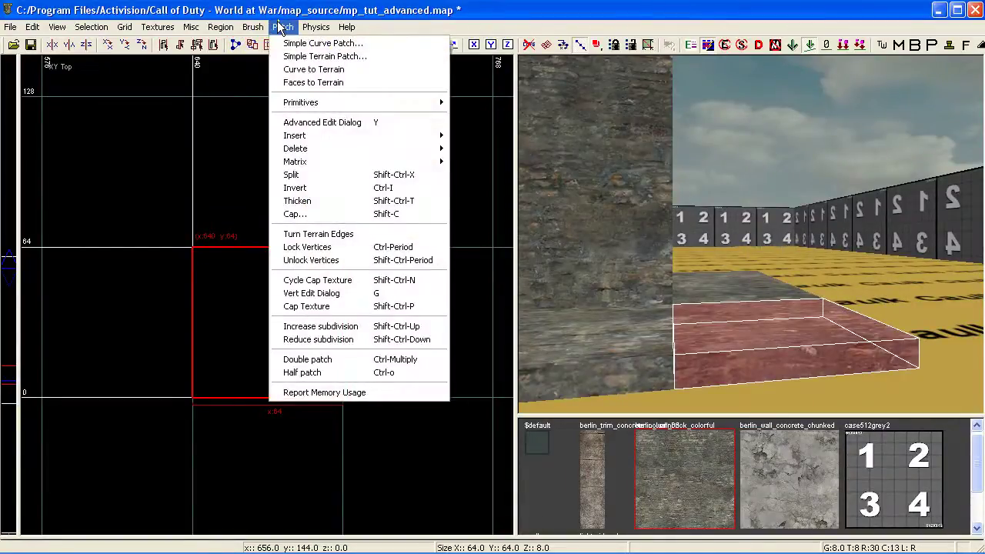
{"action": "mouse_move", "coordinate": [435, 108]}
{"action": "left_click", "coordinate": [471, 105]}
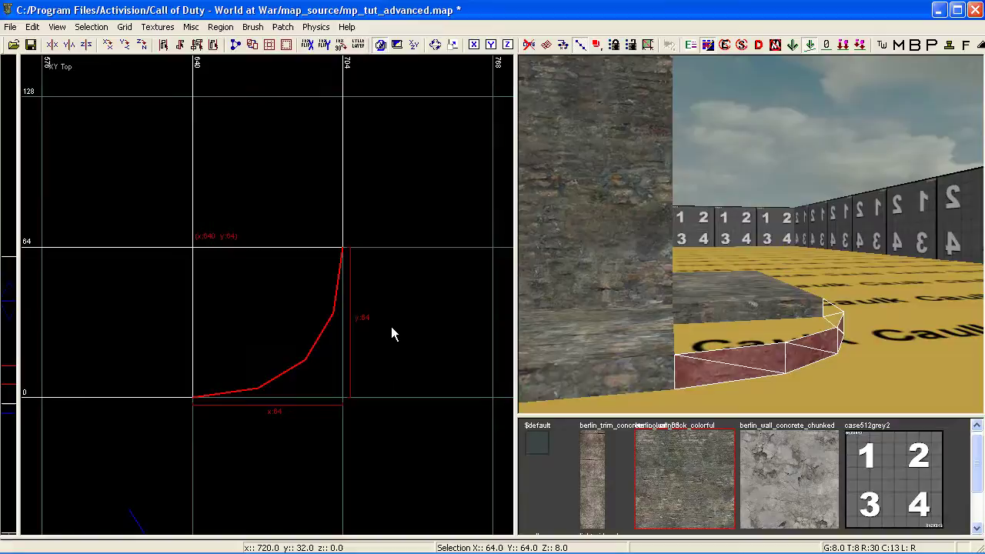
Step: Close the curved corner patch with Bevel caps, increase the subdivision of the curve and its caps for a smoother arc, and deselect them
{"action": "key", "text": "shift+c"}
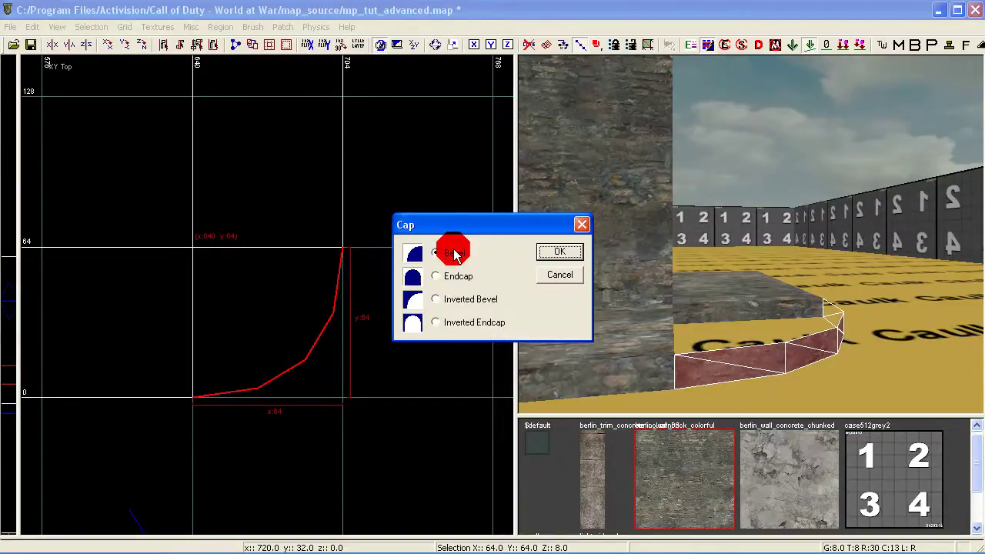
{"action": "left_click", "coordinate": [548, 247]}
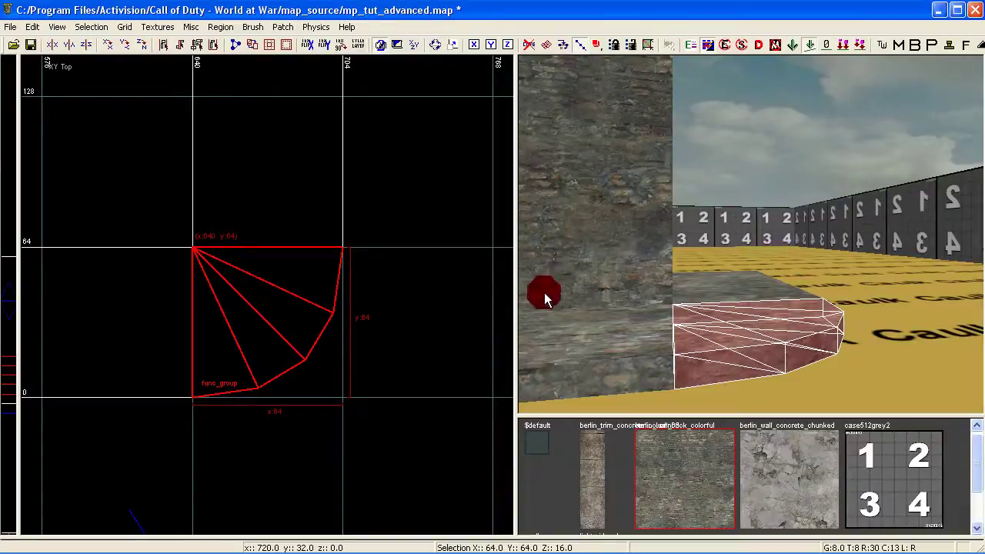
{"action": "key", "text": "shift+bracketright"}
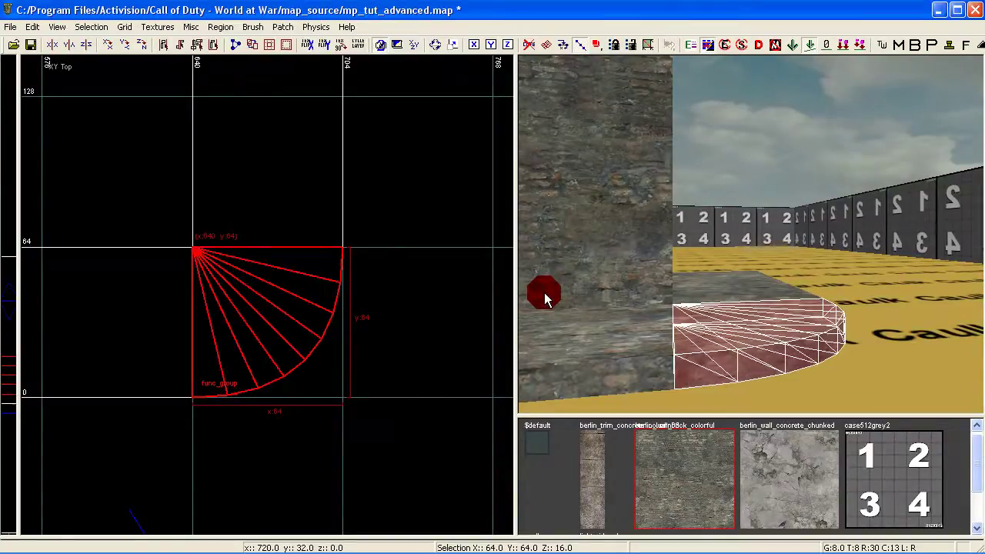
{"action": "key", "text": "Escape"}
Step: Examine the rounded ledge corner in the 3D, front and top views to check how it joins the two straight ledges
{"action": "right_click_drag", "start_coordinate": [836, 343], "coordinate": [769, 292]}
{"action": "right_click", "coordinate": [806, 292]}
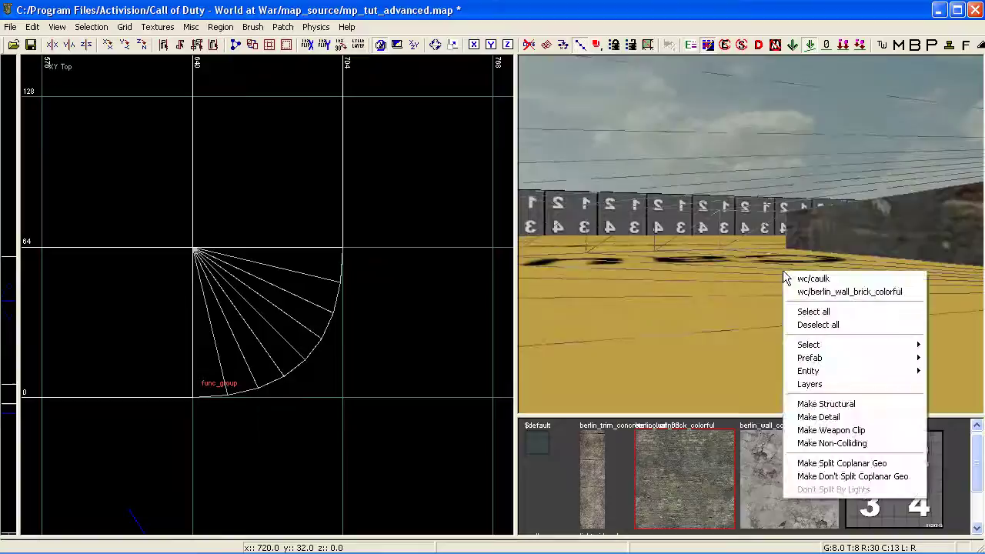
{"action": "left_click", "coordinate": [806, 292]}
{"action": "key", "text": "Escape"}
{"action": "right_click_drag", "start_coordinate": [780, 310], "coordinate": [874, 289]}
{"action": "key", "text": "ctrl+Tab"}
{"action": "scroll", "coordinate": [318, 301], "scroll_direction": "down", "scroll_amount": 2}
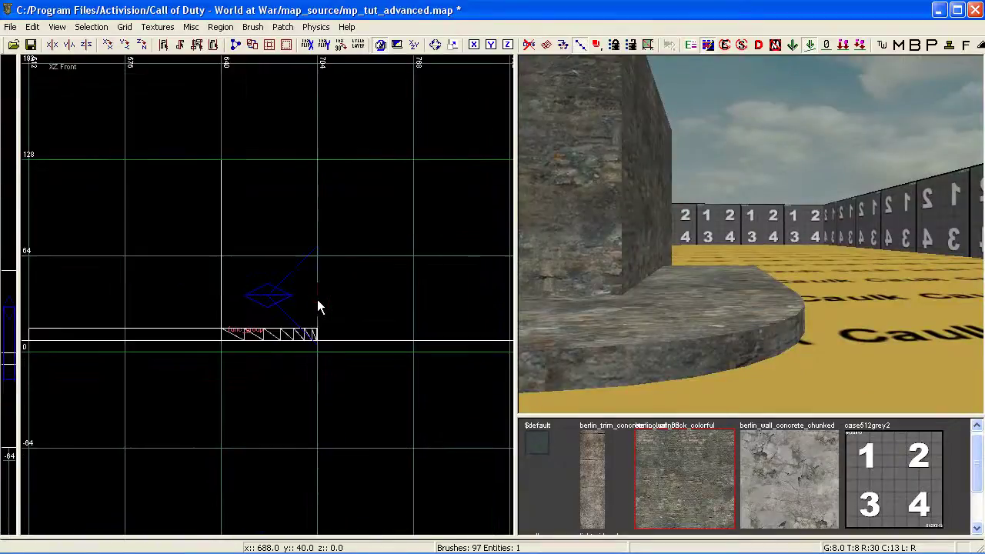
{"action": "scroll", "coordinate": [283, 334], "scroll_direction": "up", "scroll_amount": 5}
{"action": "key", "text": "ctrl+Tab"}
{"action": "key", "text": "ctrl+Tab"}
{"action": "scroll", "coordinate": [282, 334], "scroll_direction": "down", "scroll_amount": 6}
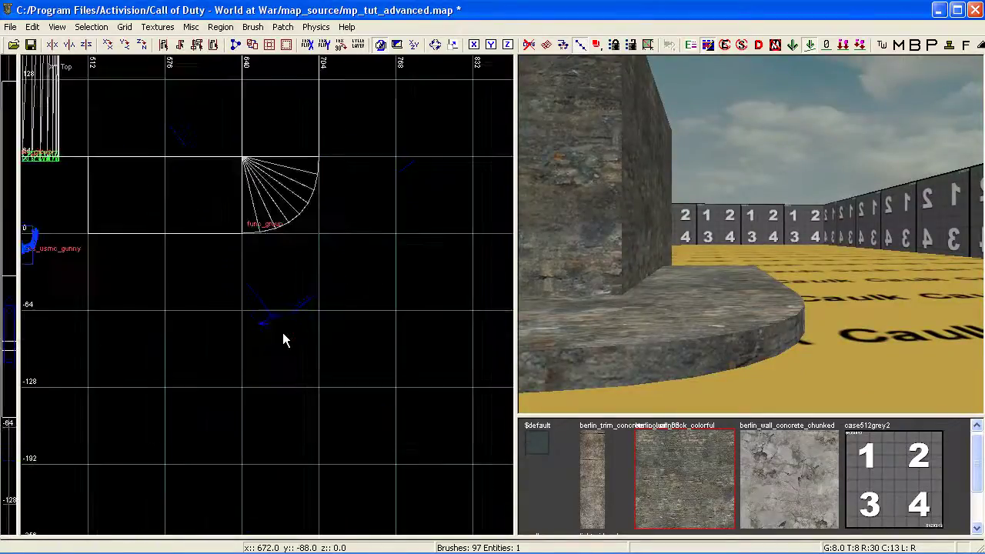
{"action": "right_click_drag", "start_coordinate": [257, 175], "coordinate": [262, 253]}
{"action": "scroll", "coordinate": [263, 253], "scroll_direction": "up", "scroll_amount": 3}
{"action": "mouse_move", "coordinate": [629, 340]}
{"action": "right_mouse_down"}
{"action": "mouse_move", "coordinate": [581, 319]}
{"action": "mouse_move", "coordinate": [600, 339]}
{"action": "mouse_move", "coordinate": [589, 323]}
{"action": "mouse_move", "coordinate": [677, 320]}
{"action": "mouse_move", "coordinate": [665, 308]}
{"action": "mouse_move", "coordinate": [650, 315]}
{"action": "mouse_move", "coordinate": [661, 323]}
{"action": "mouse_move", "coordinate": [641, 344]}
{"action": "right_mouse_up"}
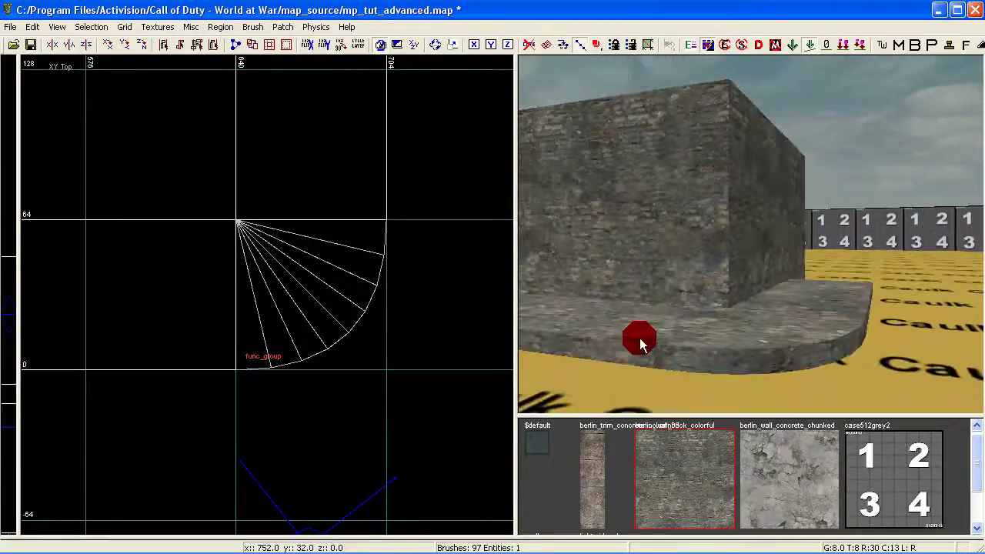